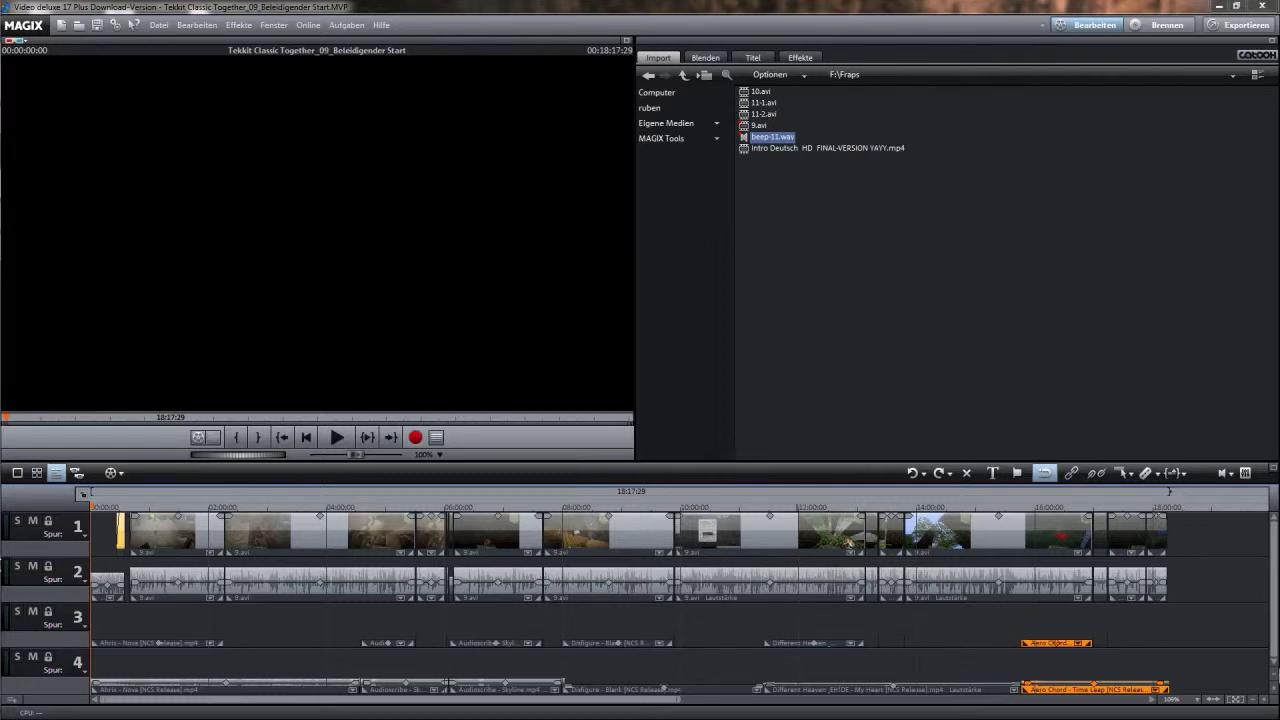
In YouTube's encoding help, highlight the MP4 container and the 48 kHz and 96 kHz sample-rate recommendations.
{"action": "key", "text": "alt+Tab"}
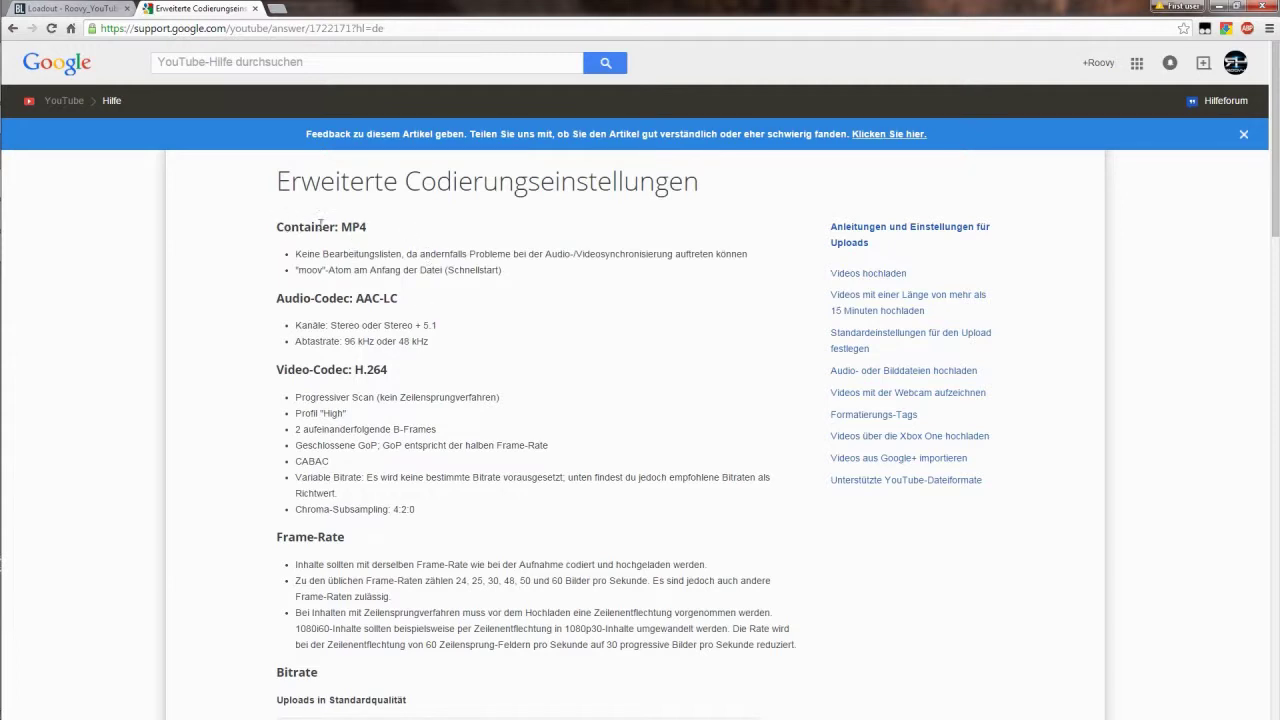
{"action": "left_click_drag", "start_coordinate": [341, 227], "coordinate": [380, 236]}
{"action": "left_click", "coordinate": [379, 236]}
{"action": "left_click_drag", "start_coordinate": [398, 341], "coordinate": [429, 341]}
{"action": "mouse_move", "coordinate": [344, 341]}
{"action": "left_mouse_down"}
{"action": "mouse_move", "coordinate": [374, 341]}
{"action": "mouse_move", "coordinate": [357, 325]}
{"action": "left_mouse_up"}
{"action": "left_click", "coordinate": [435, 384]}
Scroll down to the frame-rate recommendations and highlight 30 fps.
{"action": "scroll", "coordinate": [440, 380], "scroll_direction": "down", "scroll_amount": 2}
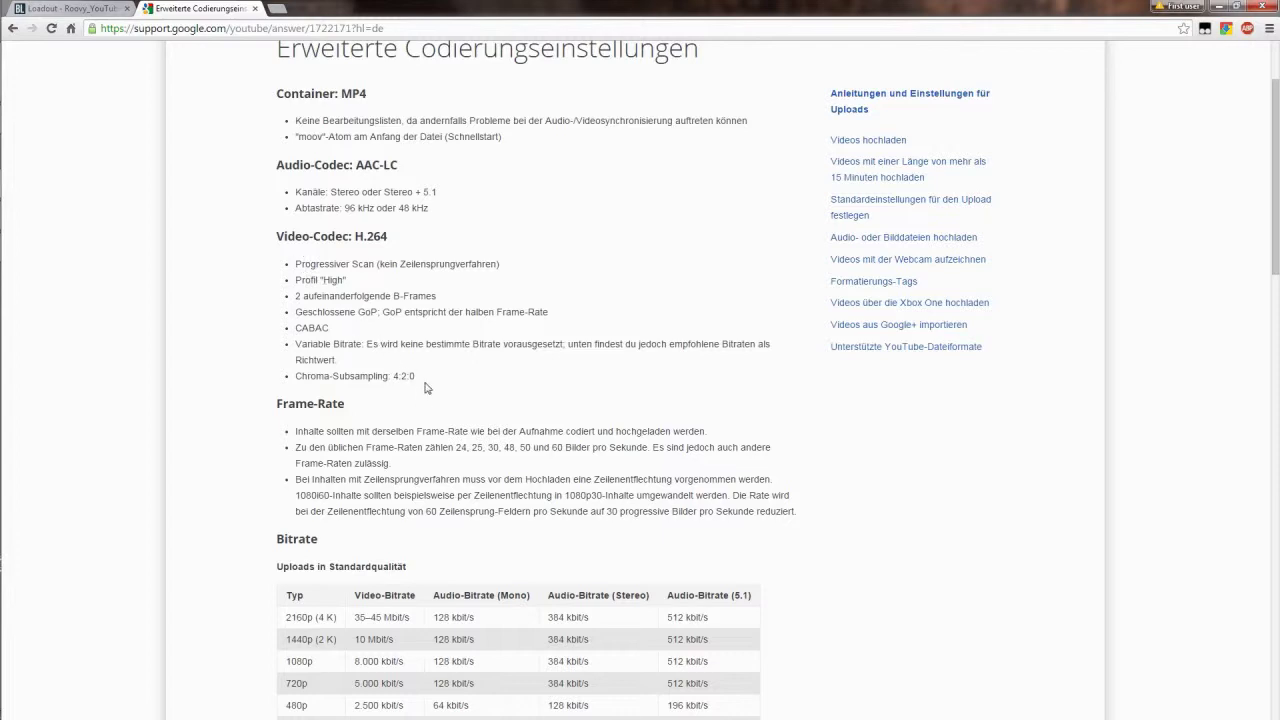
{"action": "scroll", "coordinate": [414, 335], "scroll_direction": "down", "scroll_amount": 3}
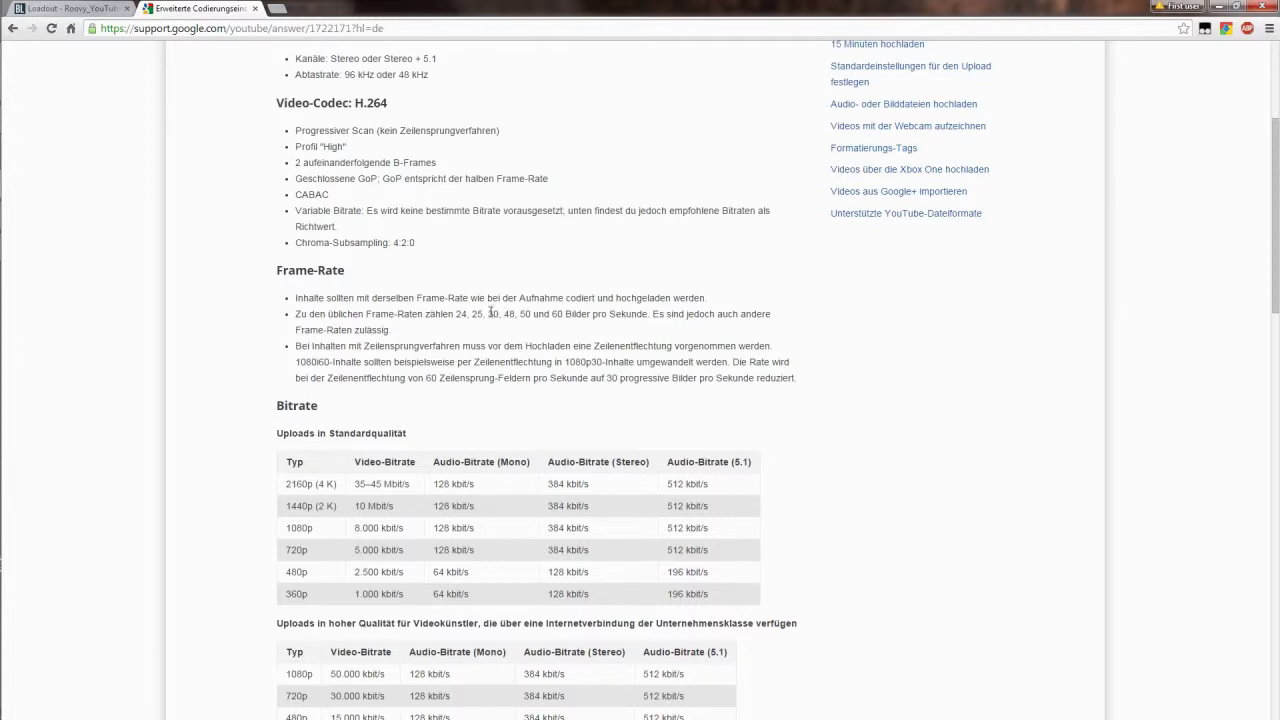
{"action": "left_click_drag", "start_coordinate": [490, 312], "coordinate": [503, 313]}
{"action": "left_click", "coordinate": [573, 348]}
Highlight the 60 fps frame rate, the standard-quality bitrate table and its 720p row.
{"action": "left_click_drag", "start_coordinate": [552, 314], "coordinate": [568, 314]}
{"action": "left_click", "coordinate": [558, 318]}
{"action": "scroll", "coordinate": [406, 365], "scroll_direction": "down", "scroll_amount": 2}
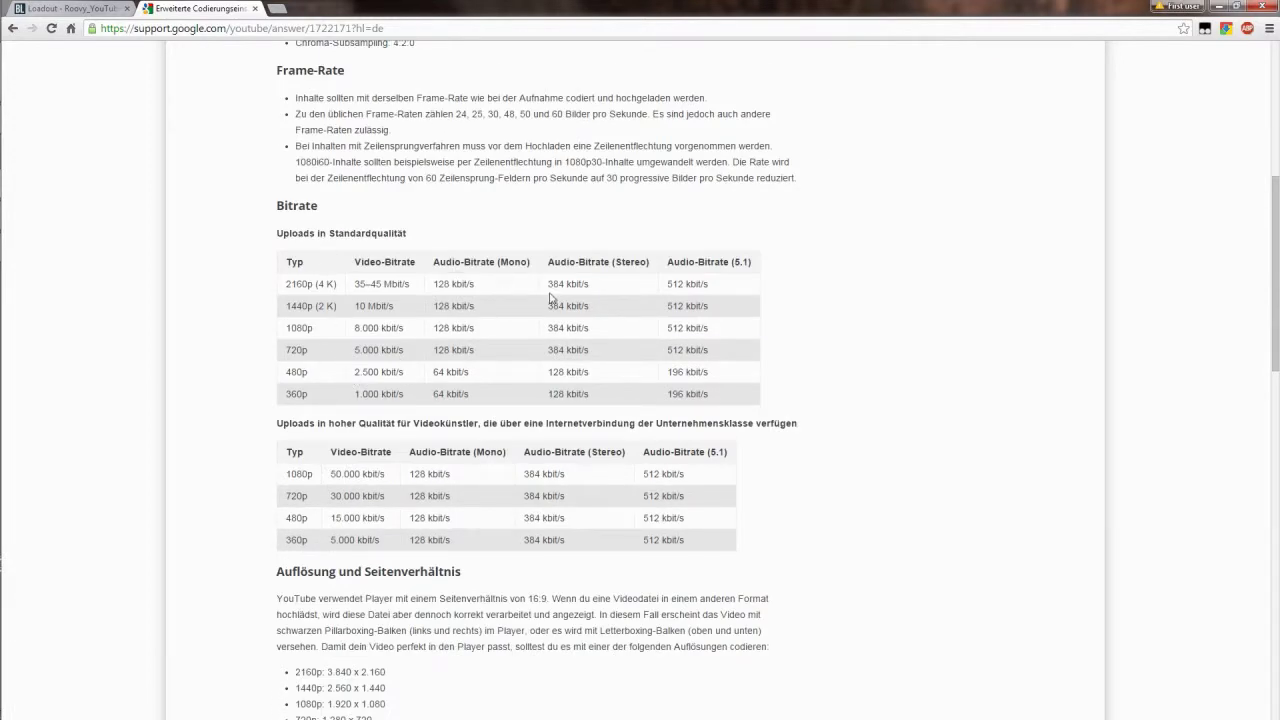
{"action": "left_click_drag", "start_coordinate": [785, 400], "coordinate": [289, 233]}
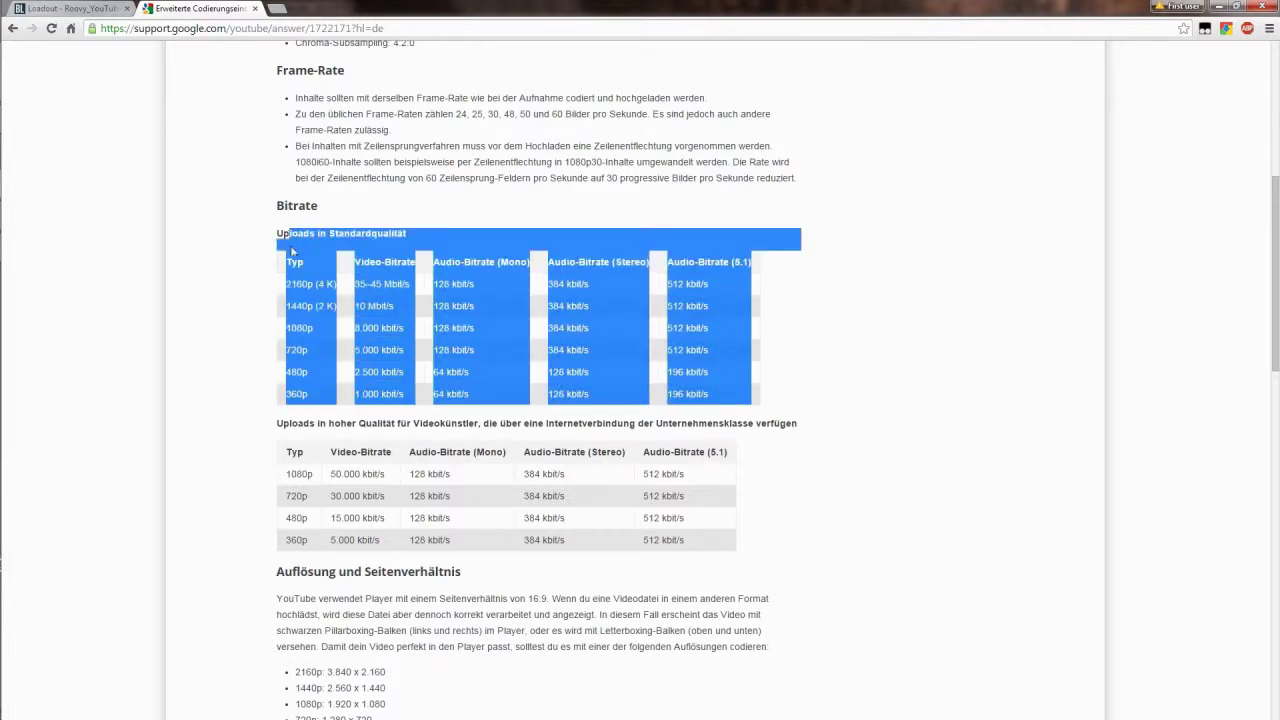
{"action": "left_click", "coordinate": [386, 450]}
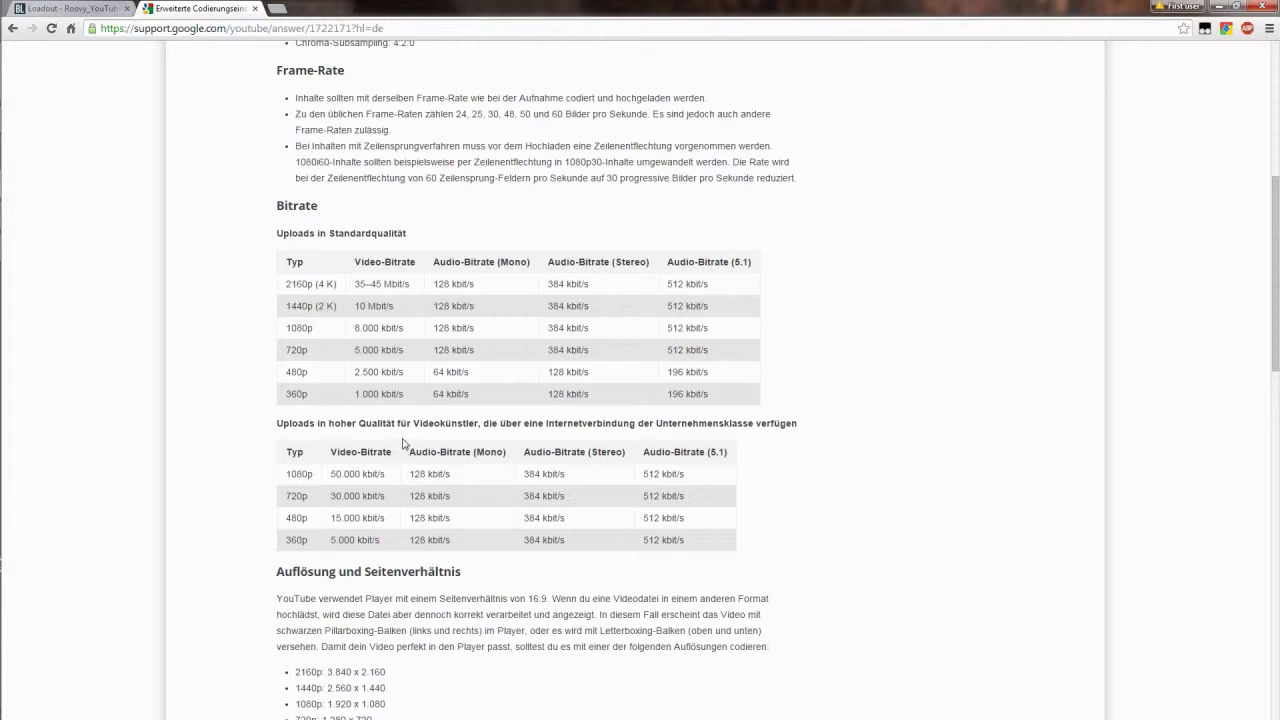
{"action": "left_click_drag", "start_coordinate": [290, 349], "coordinate": [334, 345]}
{"action": "left_click", "coordinate": [336, 350]}
Scroll through the resolution list, return to the top, and minimize Chrome.
{"action": "scroll", "coordinate": [546, 378], "scroll_direction": "down", "scroll_amount": 4}
{"action": "scroll", "coordinate": [469, 420], "scroll_direction": "down", "scroll_amount": 4}
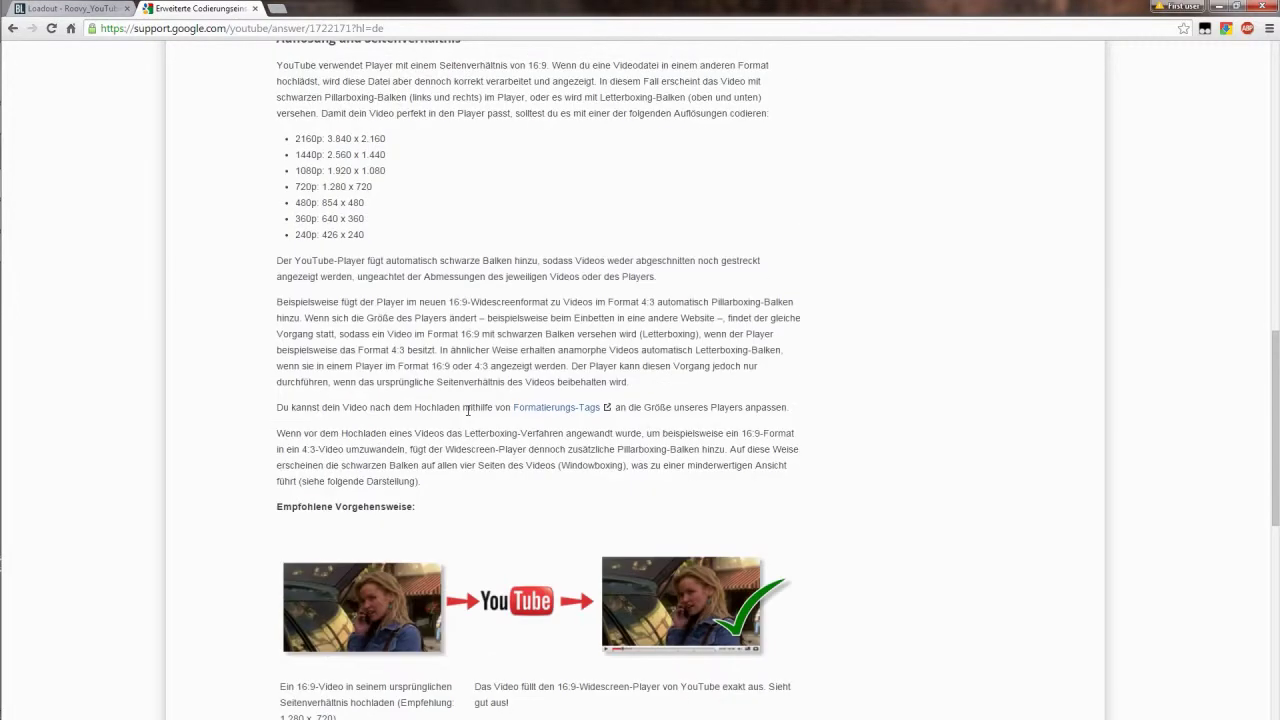
{"action": "scroll", "coordinate": [469, 420], "scroll_direction": "down", "scroll_amount": 3}
{"action": "scroll", "coordinate": [469, 420], "scroll_direction": "down", "scroll_amount": 2}
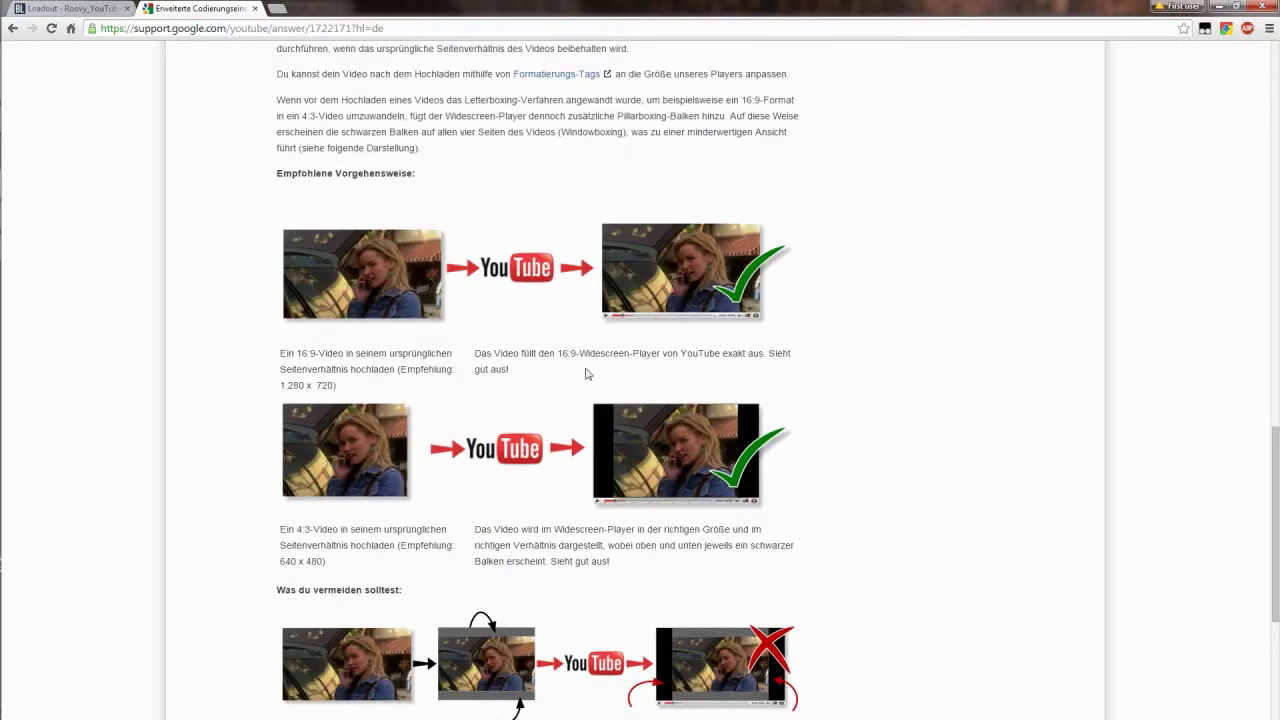
{"action": "scroll", "coordinate": [586, 375], "scroll_direction": "down", "scroll_amount": 4}
{"action": "scroll", "coordinate": [480, 365], "scroll_direction": "up", "scroll_amount": 5}
{"action": "scroll", "coordinate": [497, 357], "scroll_direction": "up", "scroll_amount": 9}
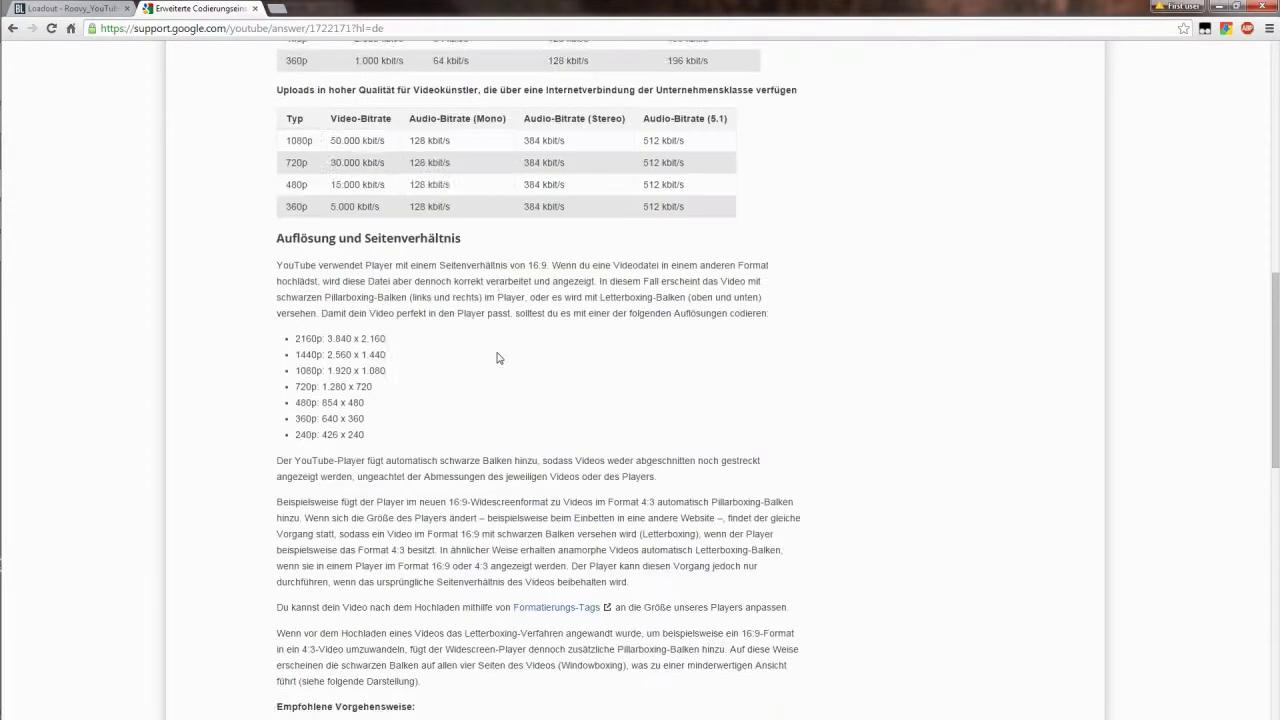
{"action": "scroll", "coordinate": [497, 357], "scroll_direction": "up", "scroll_amount": 6}
{"action": "scroll", "coordinate": [499, 358], "scroll_direction": "up", "scroll_amount": 9}
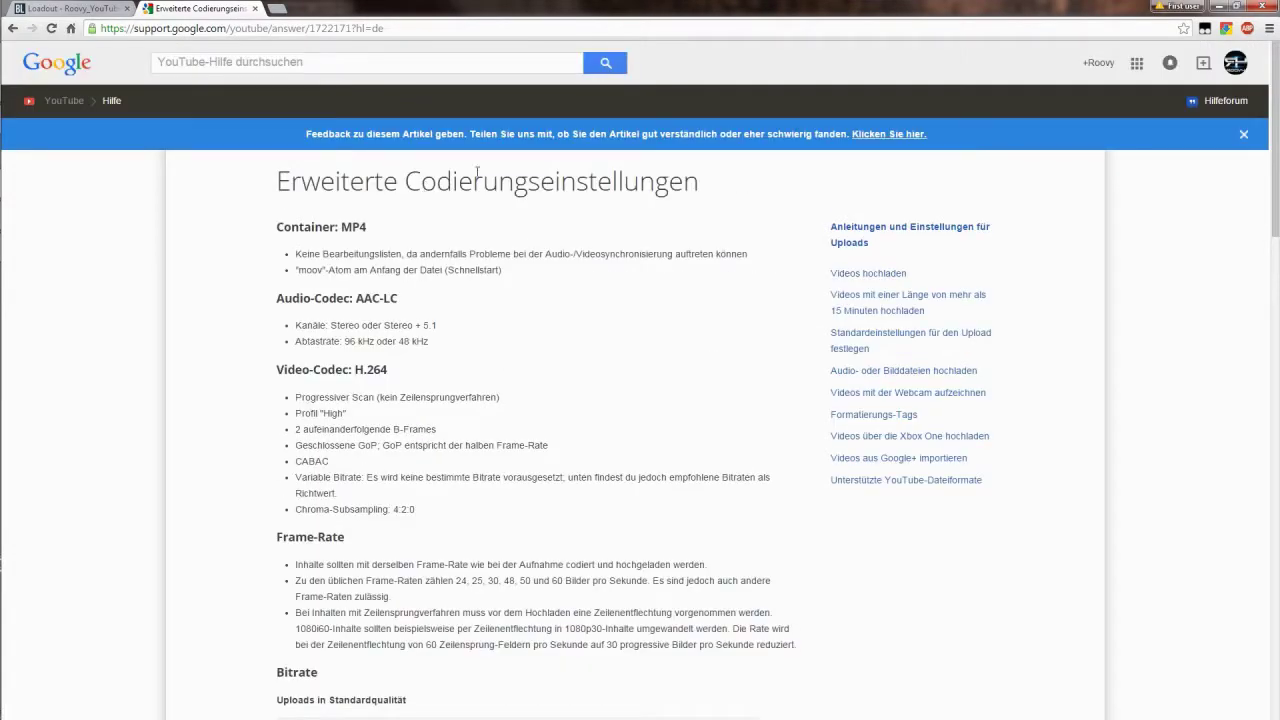
{"action": "left_click", "coordinate": [1220, 7]}
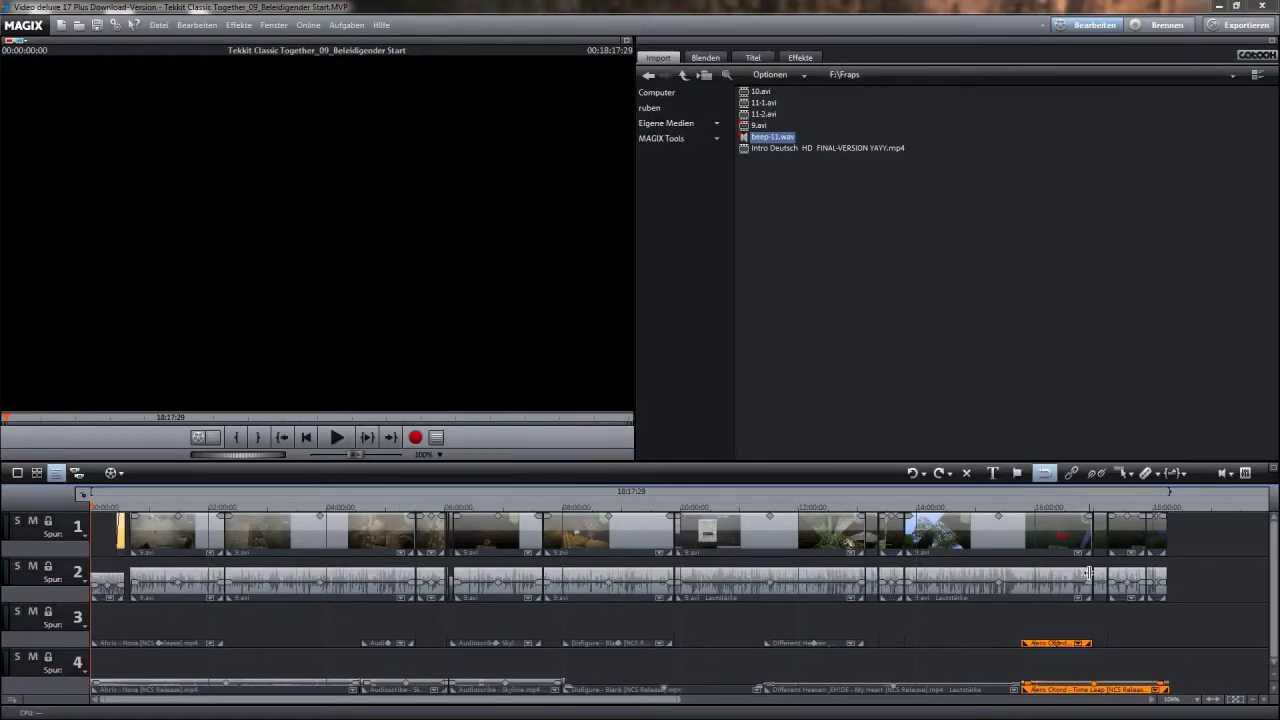
Open the MPEG-4 export dialog via Datei > Film exportieren > Video als MPEG-4.
{"action": "left_click", "coordinate": [159, 25]}
{"action": "mouse_move", "coordinate": [309, 126]}
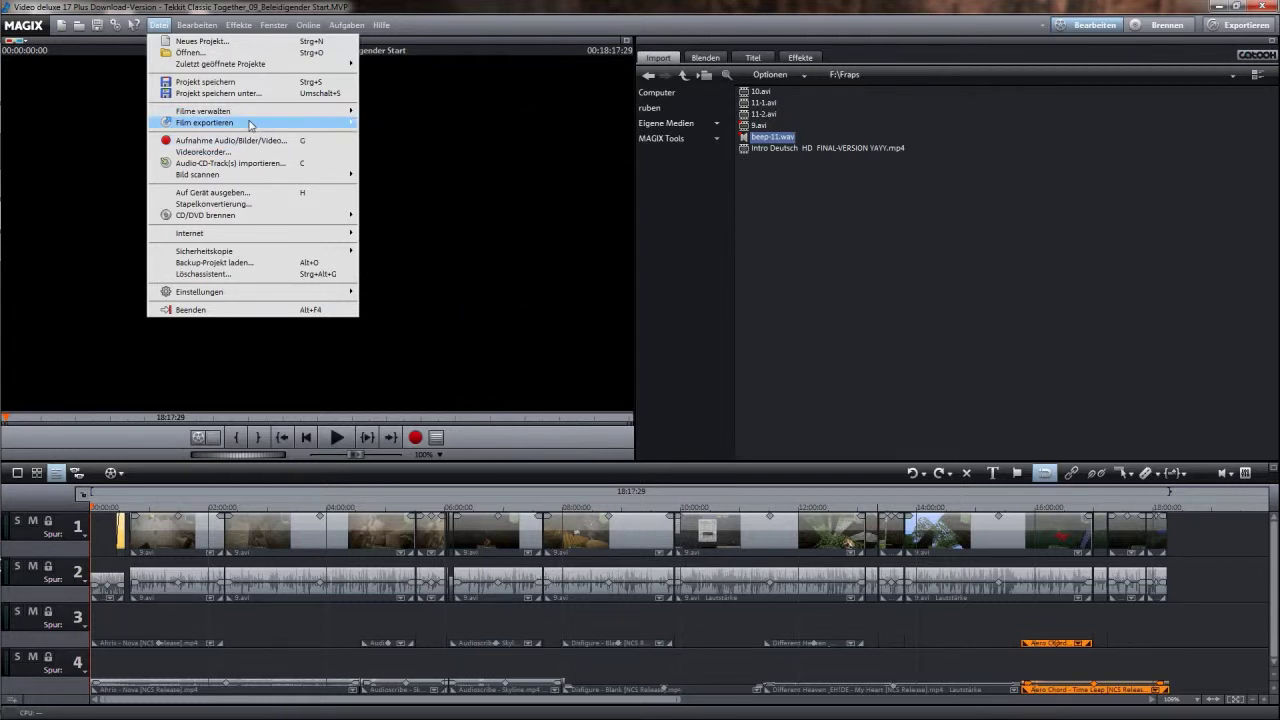
{"action": "mouse_move", "coordinate": [250, 124]}
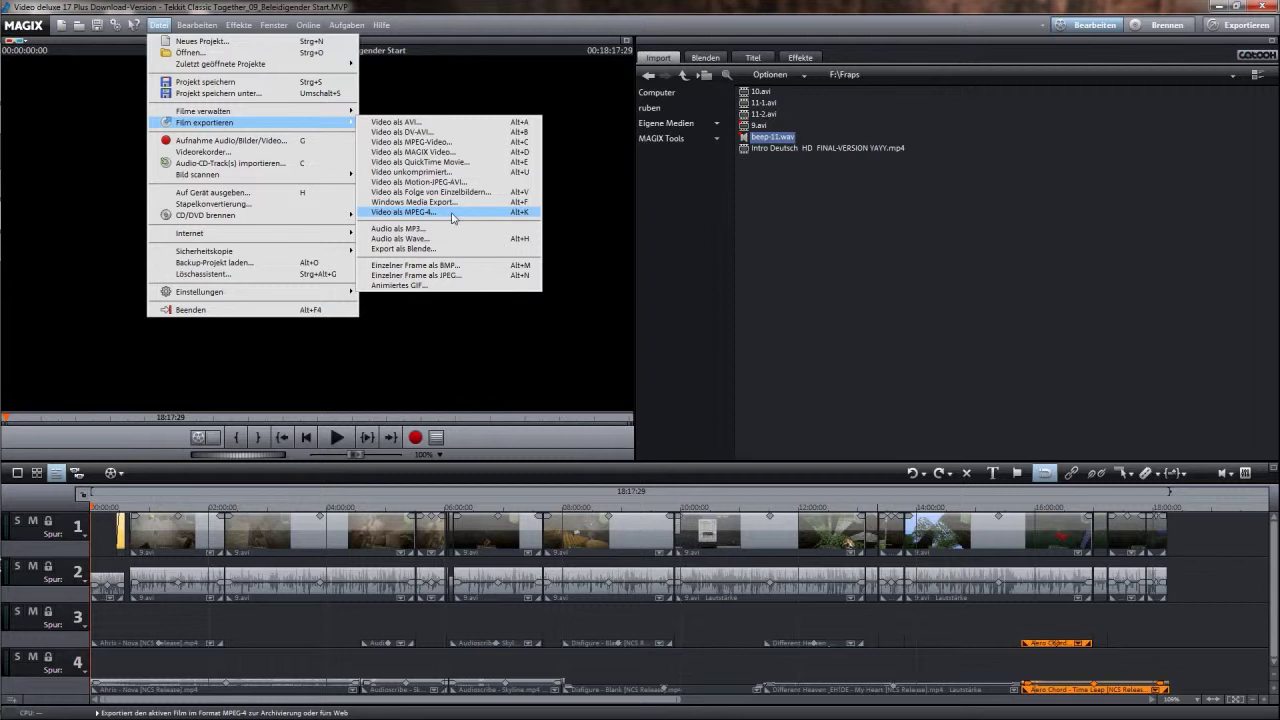
{"action": "left_click", "coordinate": [453, 213]}
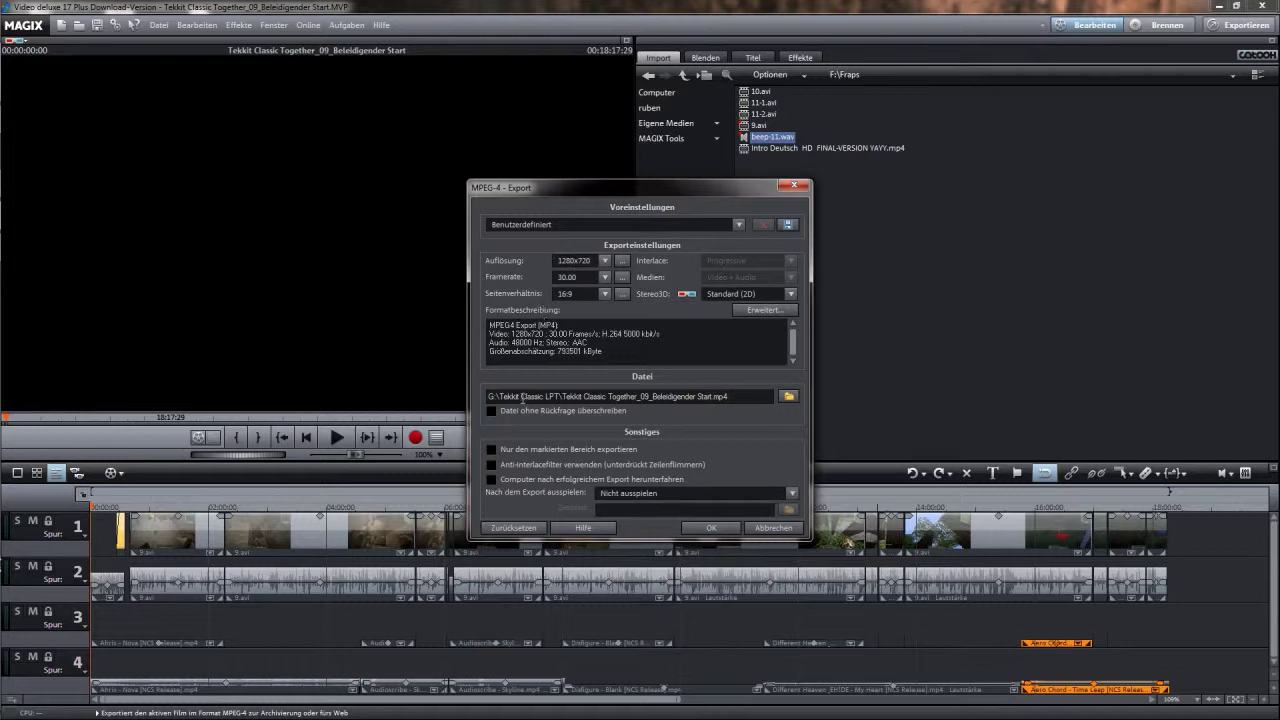
Check the export file path, then open the Erweitert... MPEG-4 codec settings.
{"action": "left_click_drag", "start_coordinate": [520, 396], "coordinate": [741, 389]}
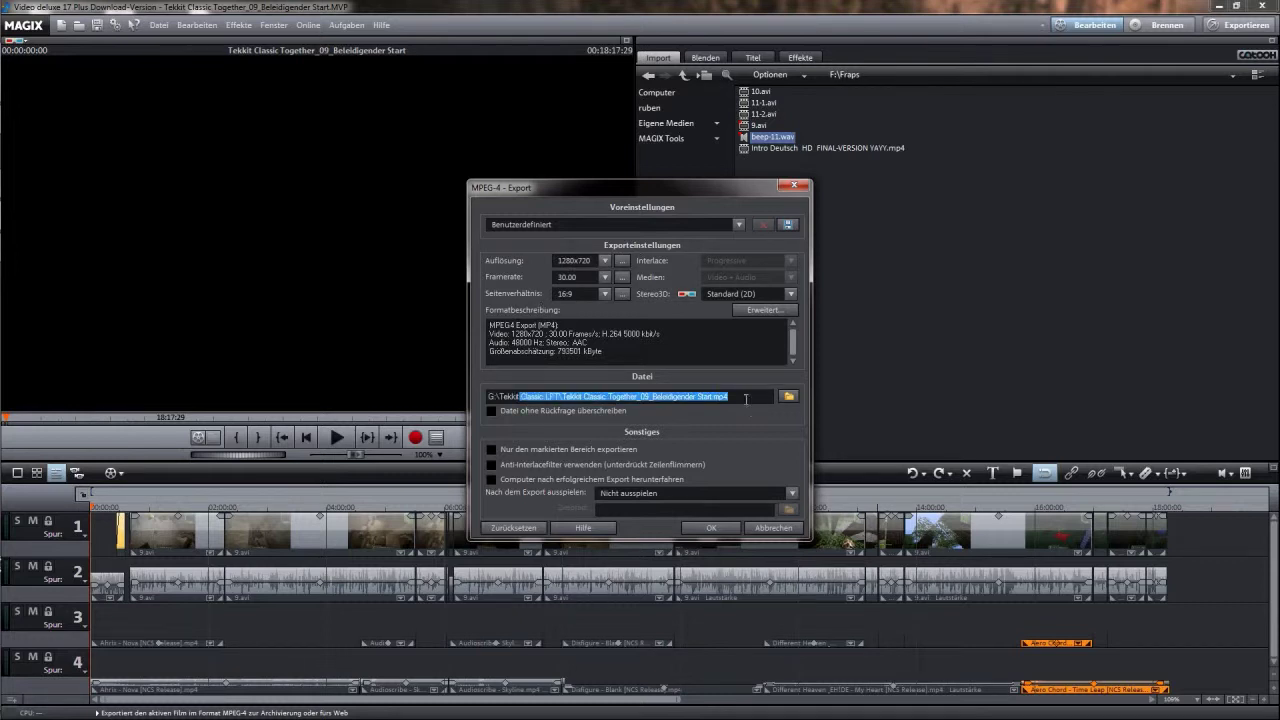
{"action": "left_click", "coordinate": [744, 398]}
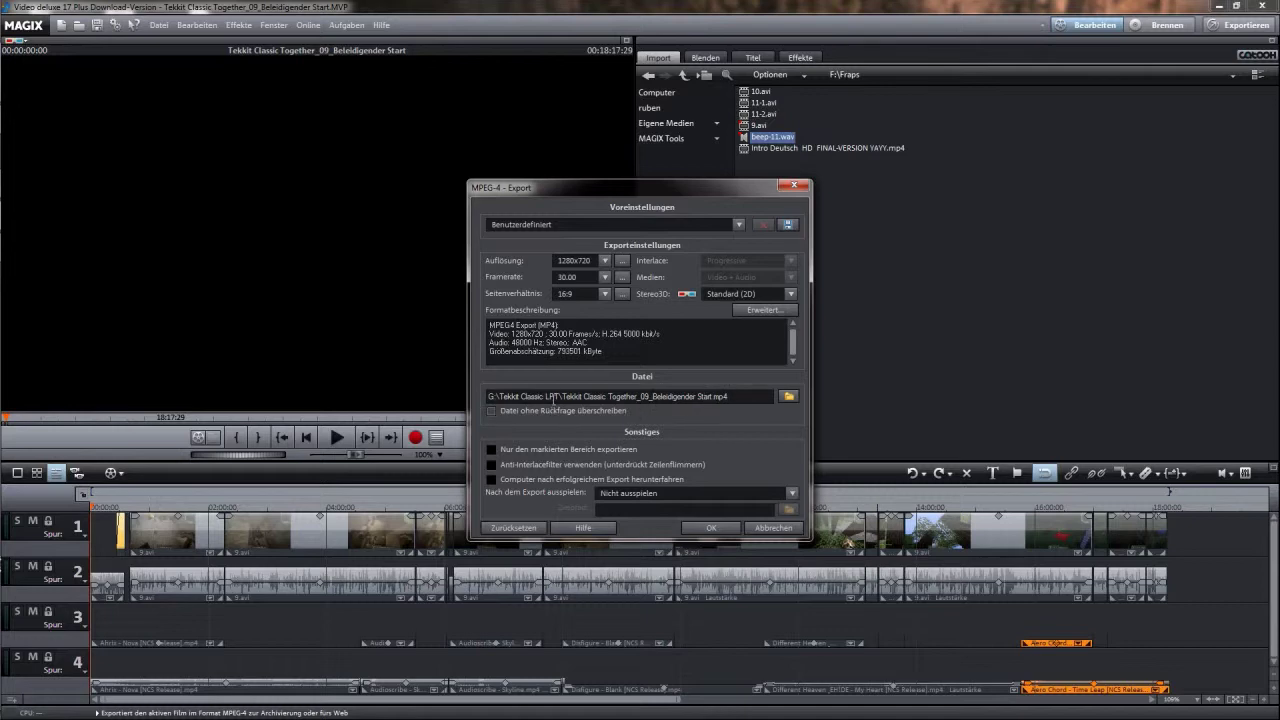
{"action": "left_click", "coordinate": [777, 315]}
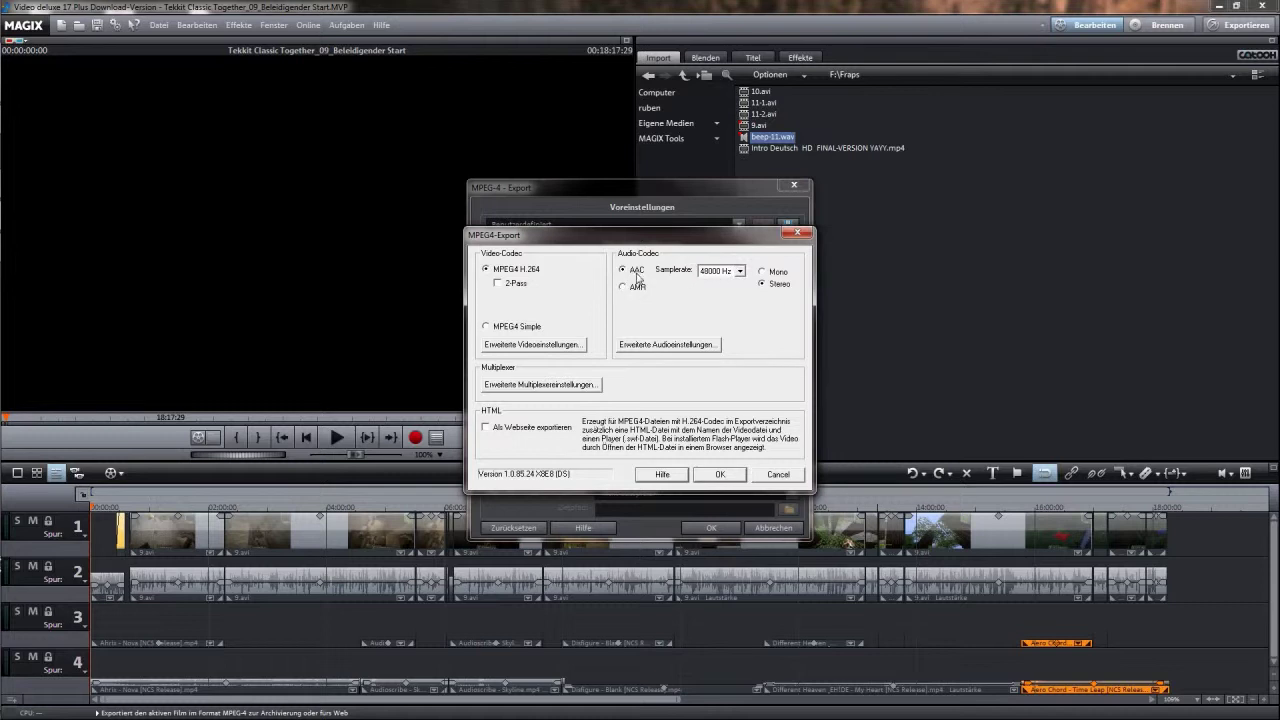
Set audio to 48000 Hz, keep the AAC bitrate at 256 kbps, then open the H.264 video settings.
{"action": "left_click", "coordinate": [740, 271]}
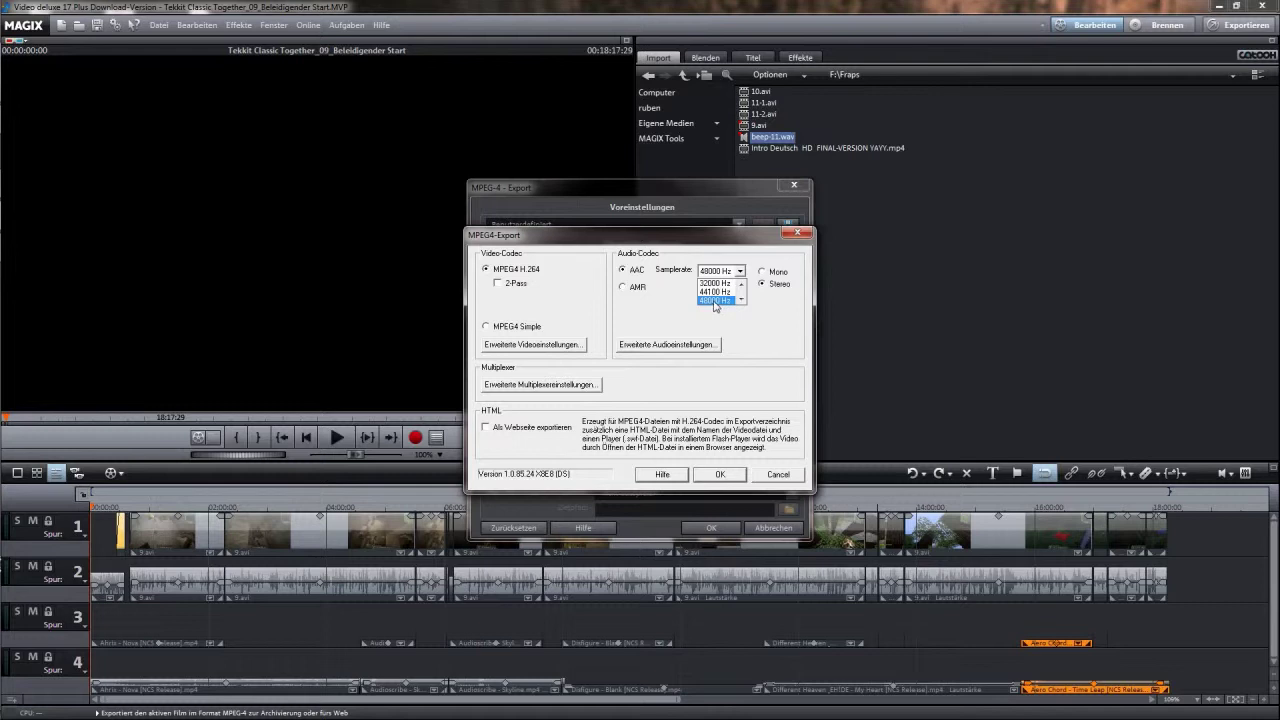
{"action": "left_click", "coordinate": [714, 300]}
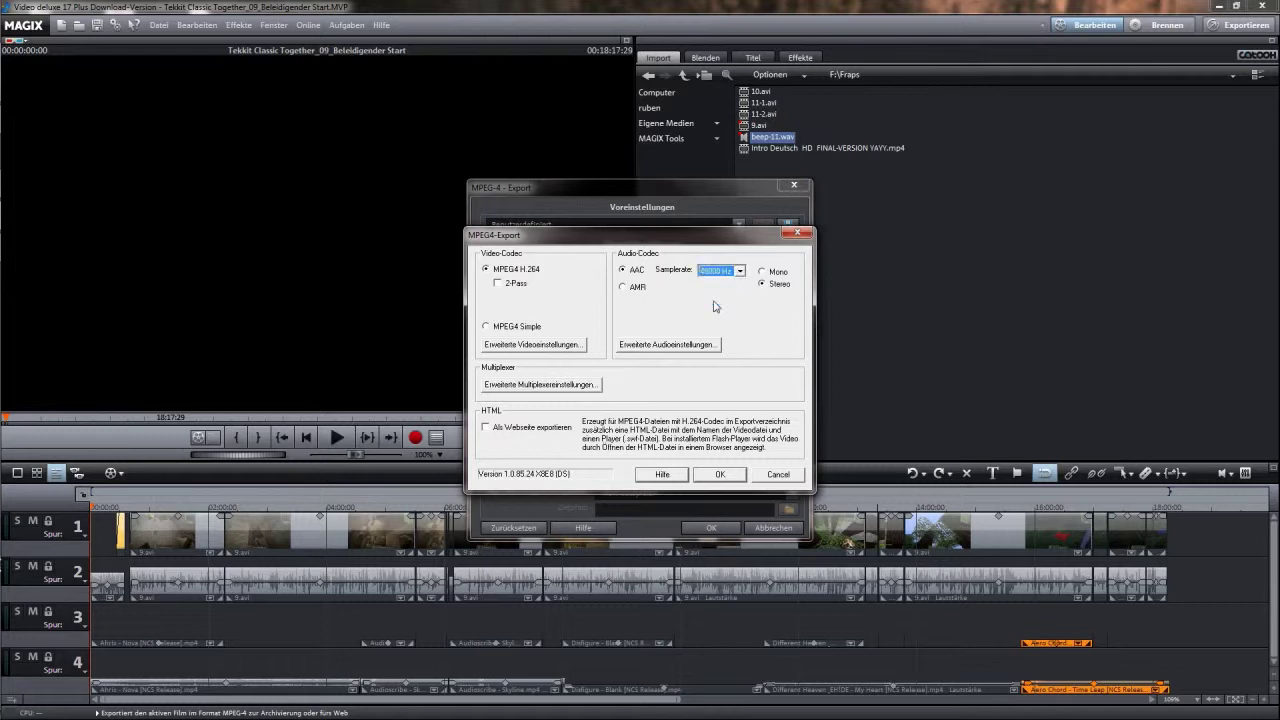
{"action": "left_click", "coordinate": [678, 345]}
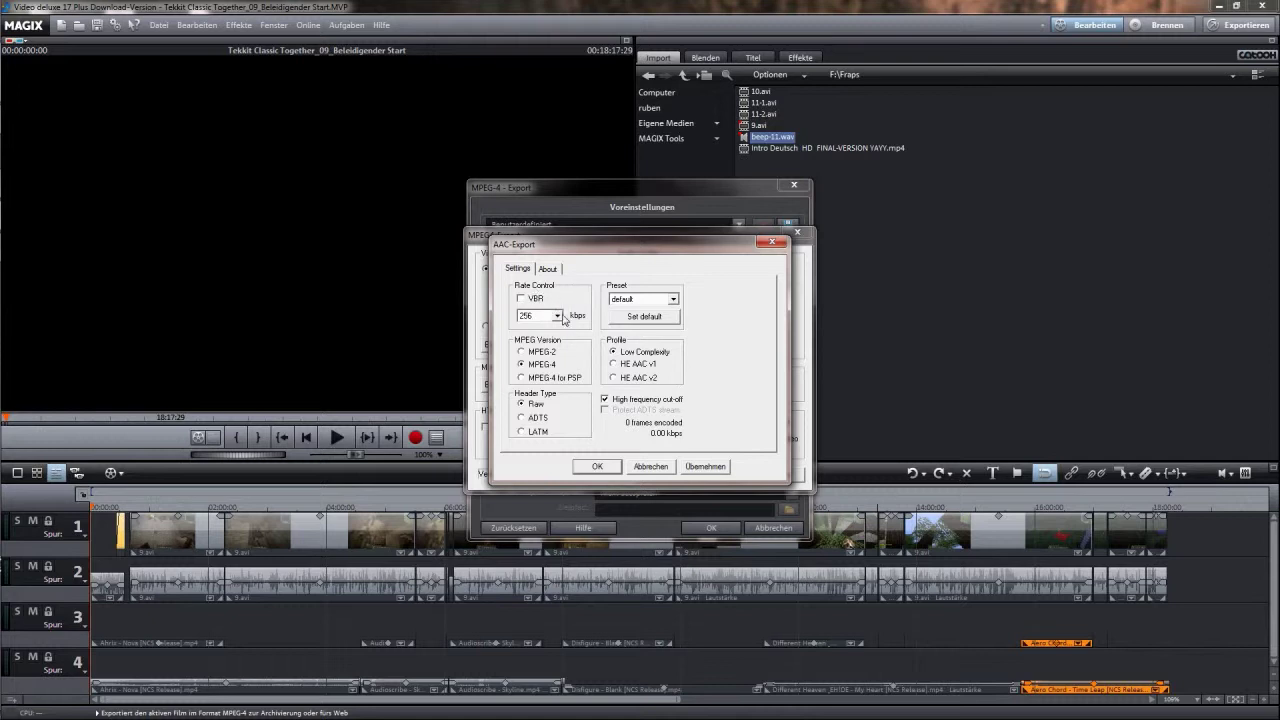
{"action": "left_click", "coordinate": [559, 316]}
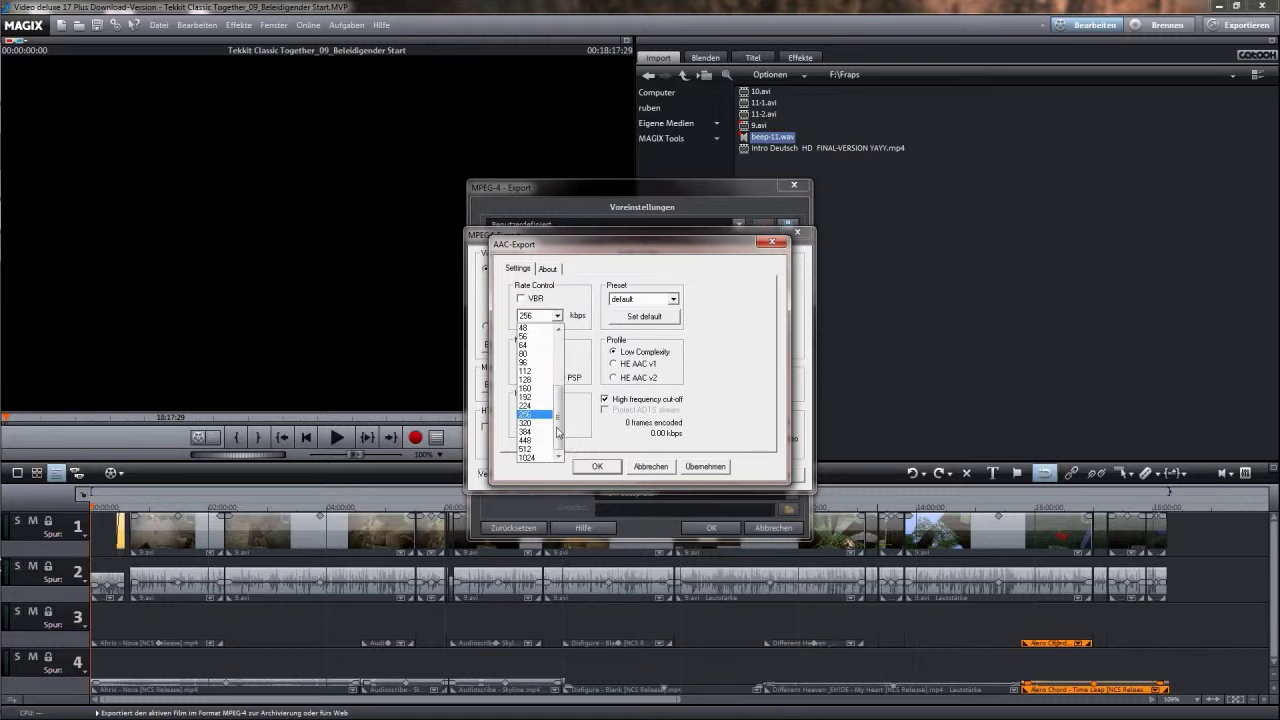
{"action": "left_click", "coordinate": [740, 378]}
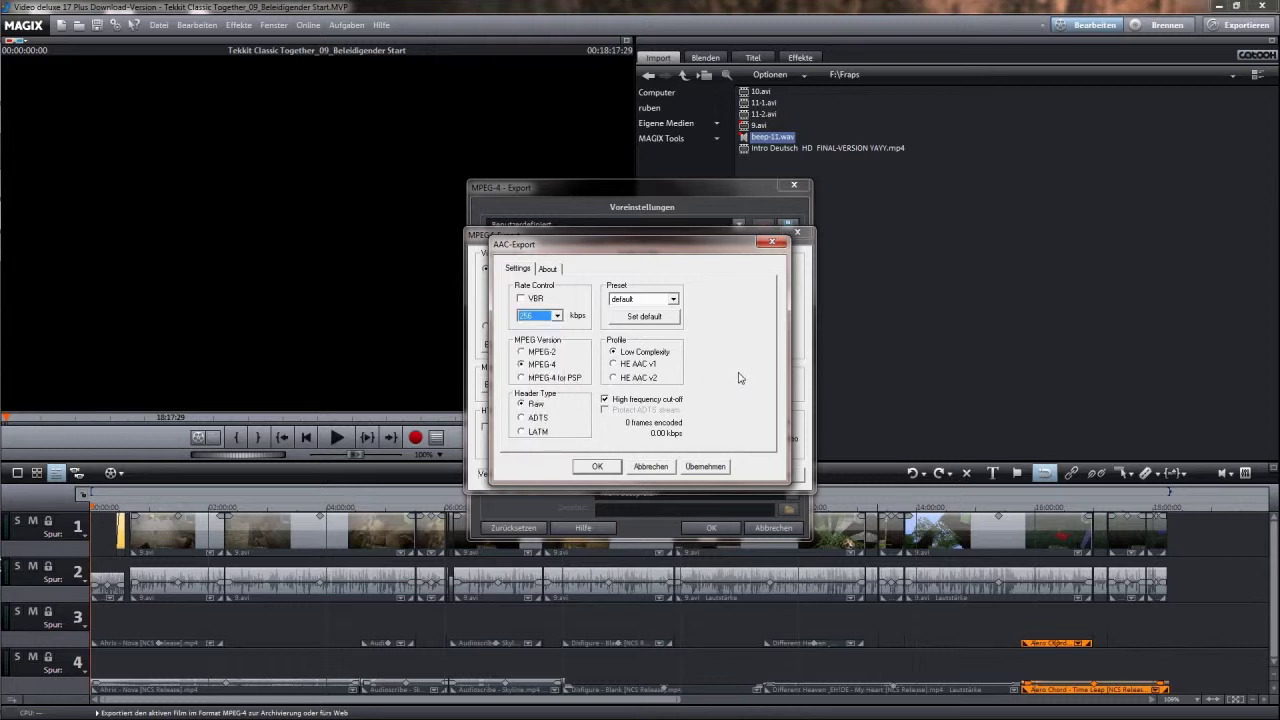
{"action": "left_click", "coordinate": [561, 316]}
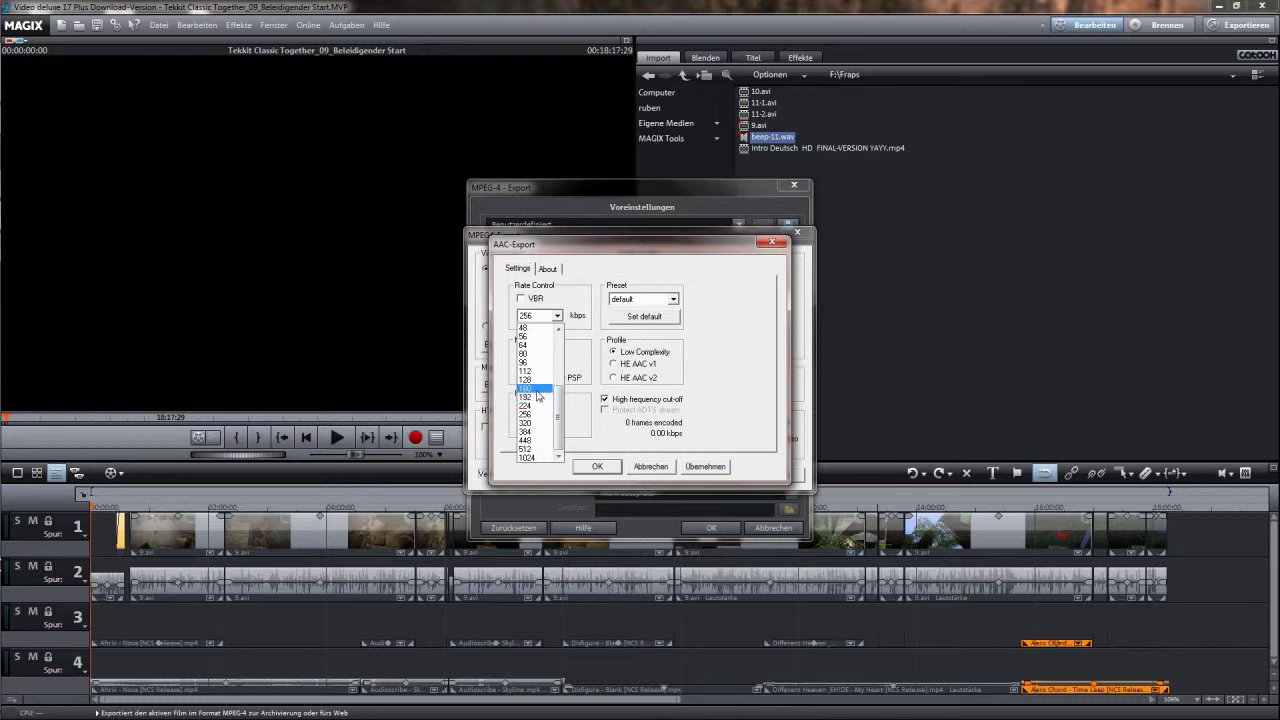
{"action": "left_click", "coordinate": [705, 373]}
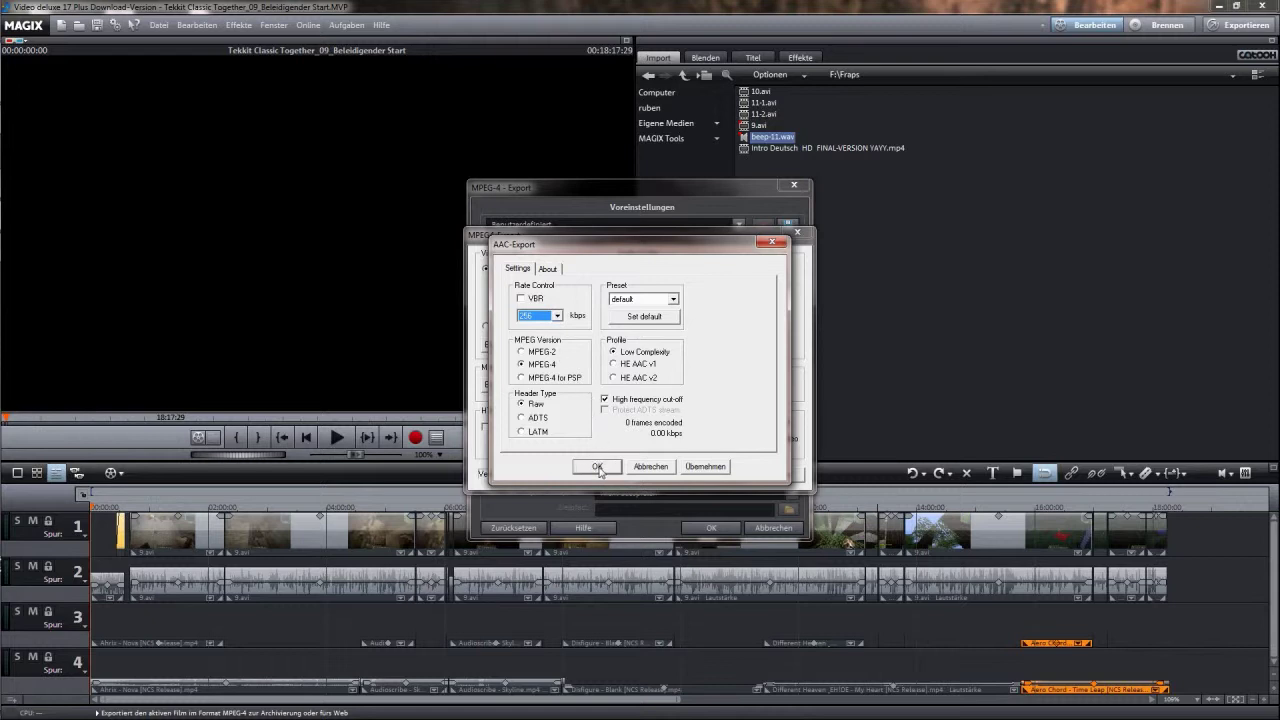
{"action": "left_click", "coordinate": [597, 468]}
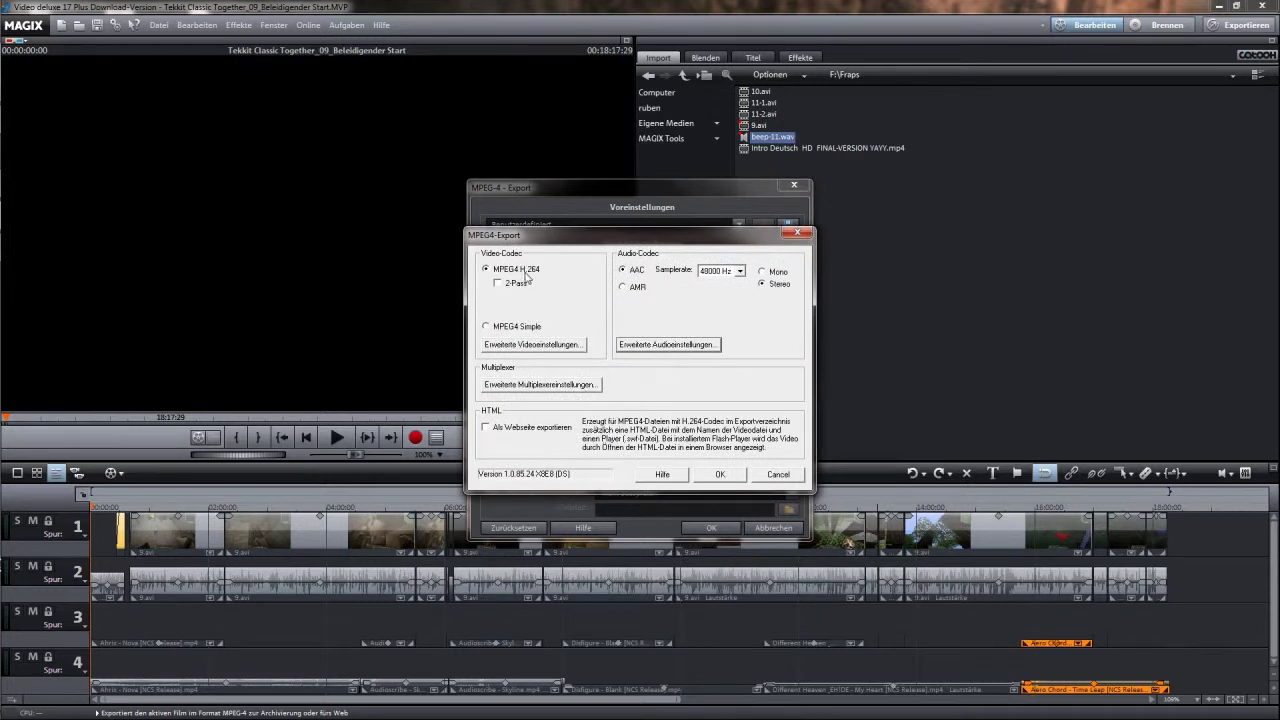
{"action": "left_click", "coordinate": [533, 345]}
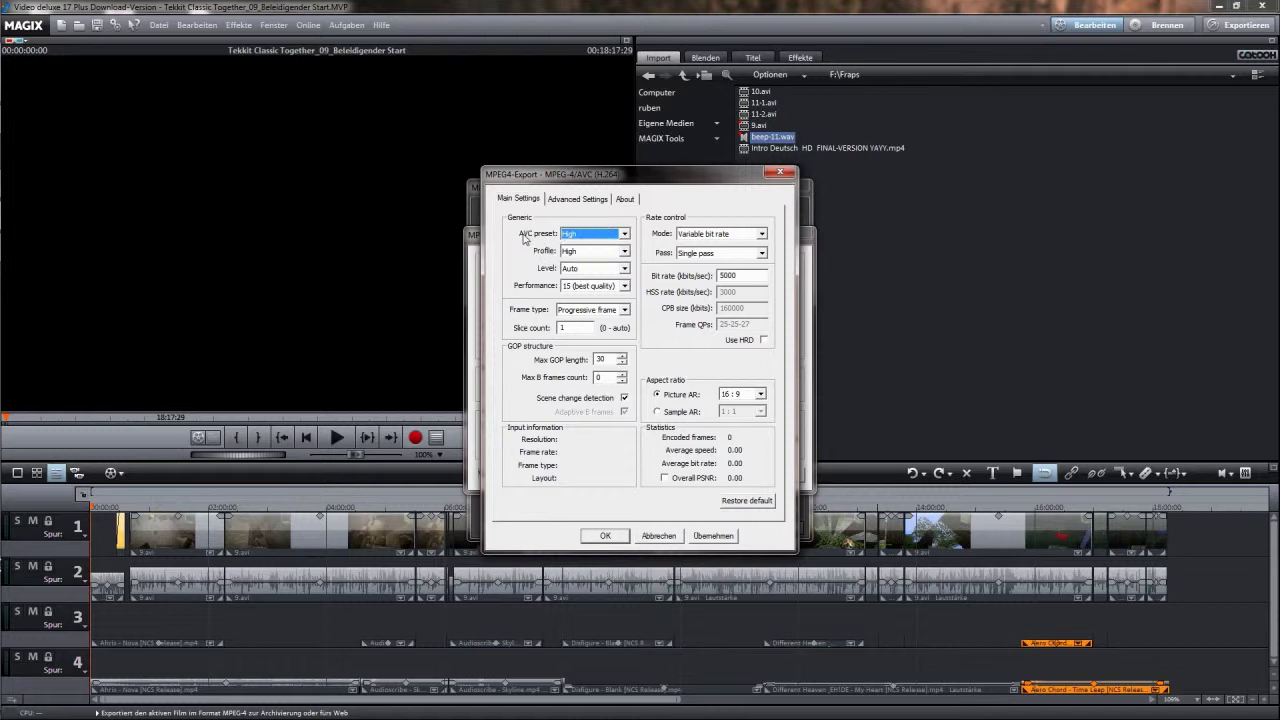
Set the AVC preset and profile to High and encoder performance to 10.
{"action": "left_click", "coordinate": [576, 234]}
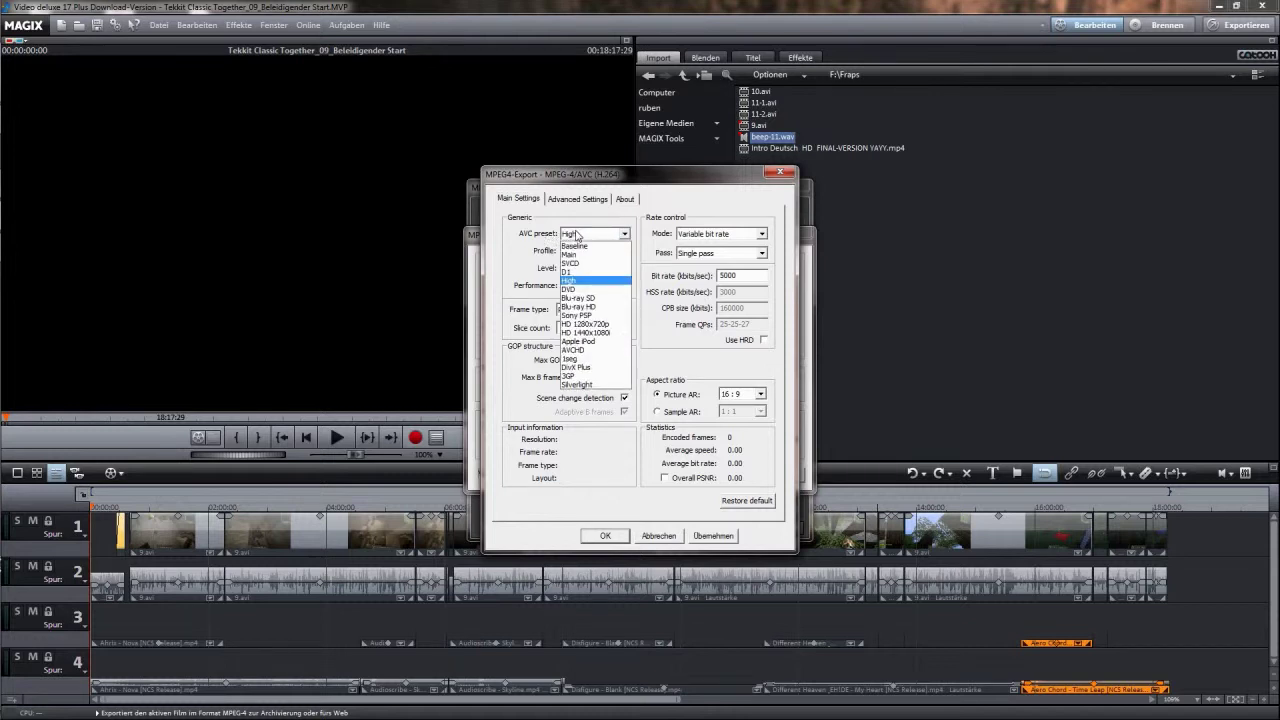
{"action": "left_click", "coordinate": [582, 281]}
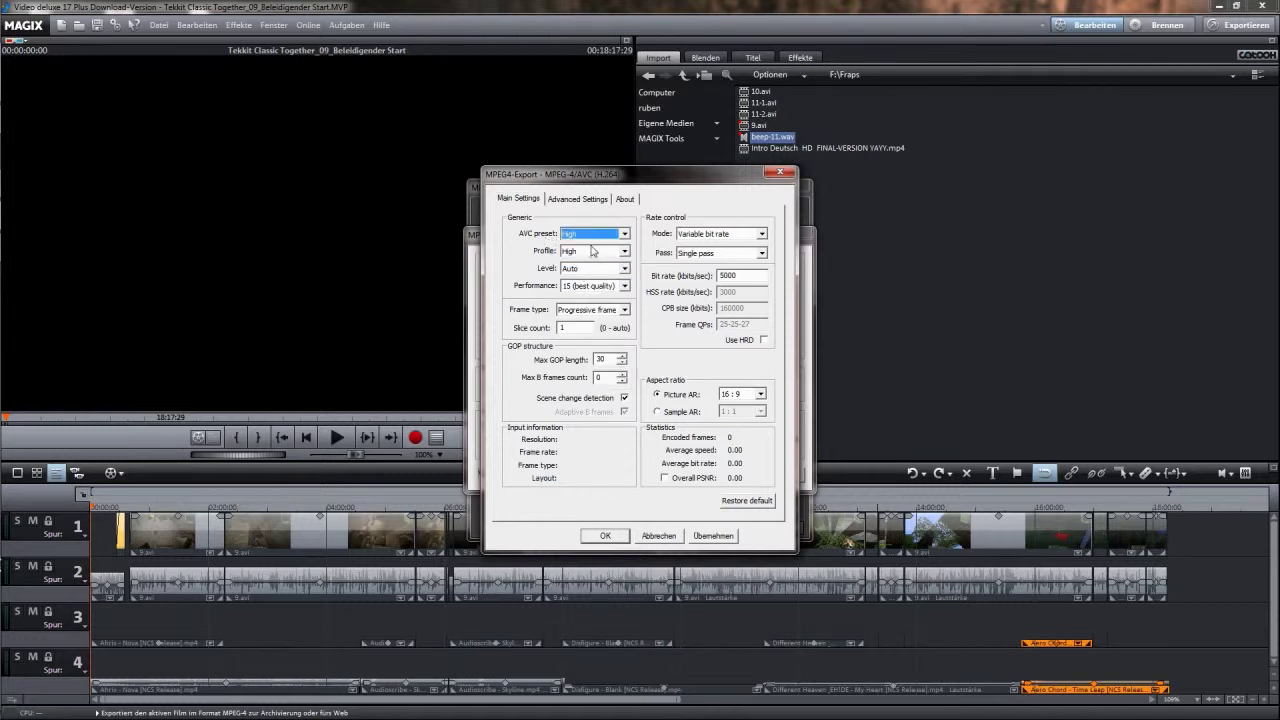
{"action": "left_click", "coordinate": [594, 252]}
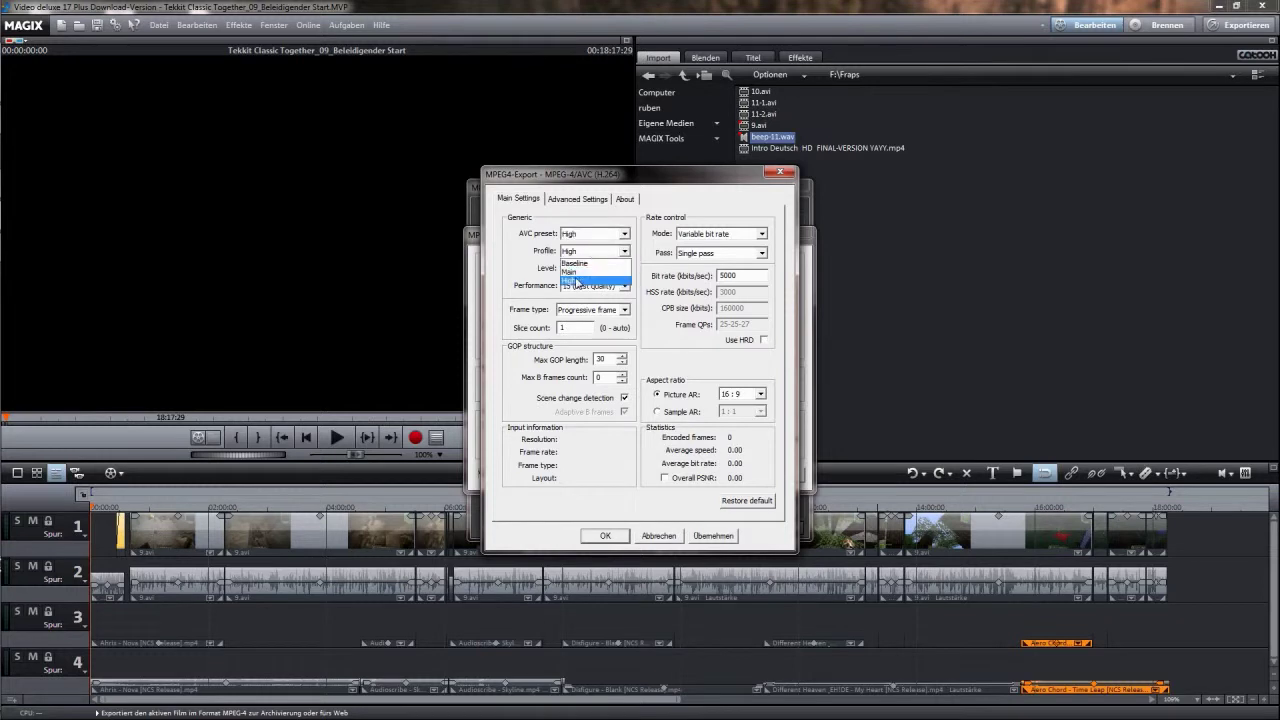
{"action": "left_click", "coordinate": [576, 281]}
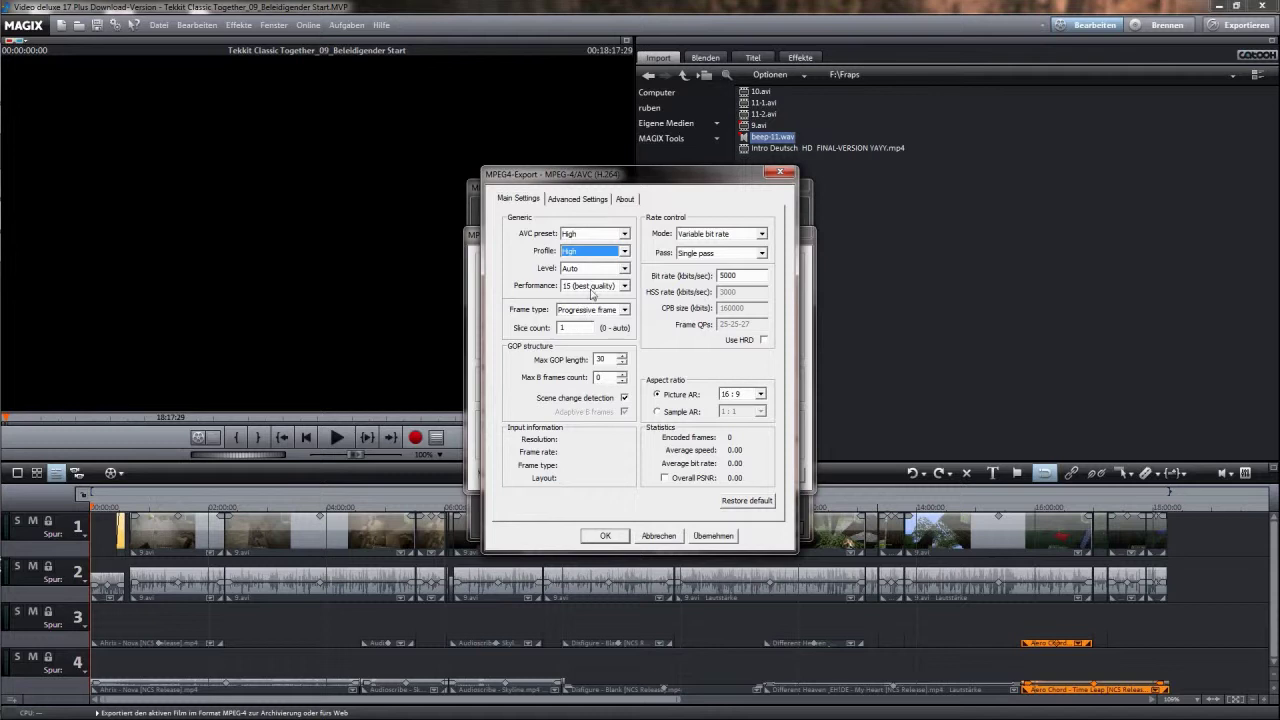
{"action": "left_click", "coordinate": [590, 287]}
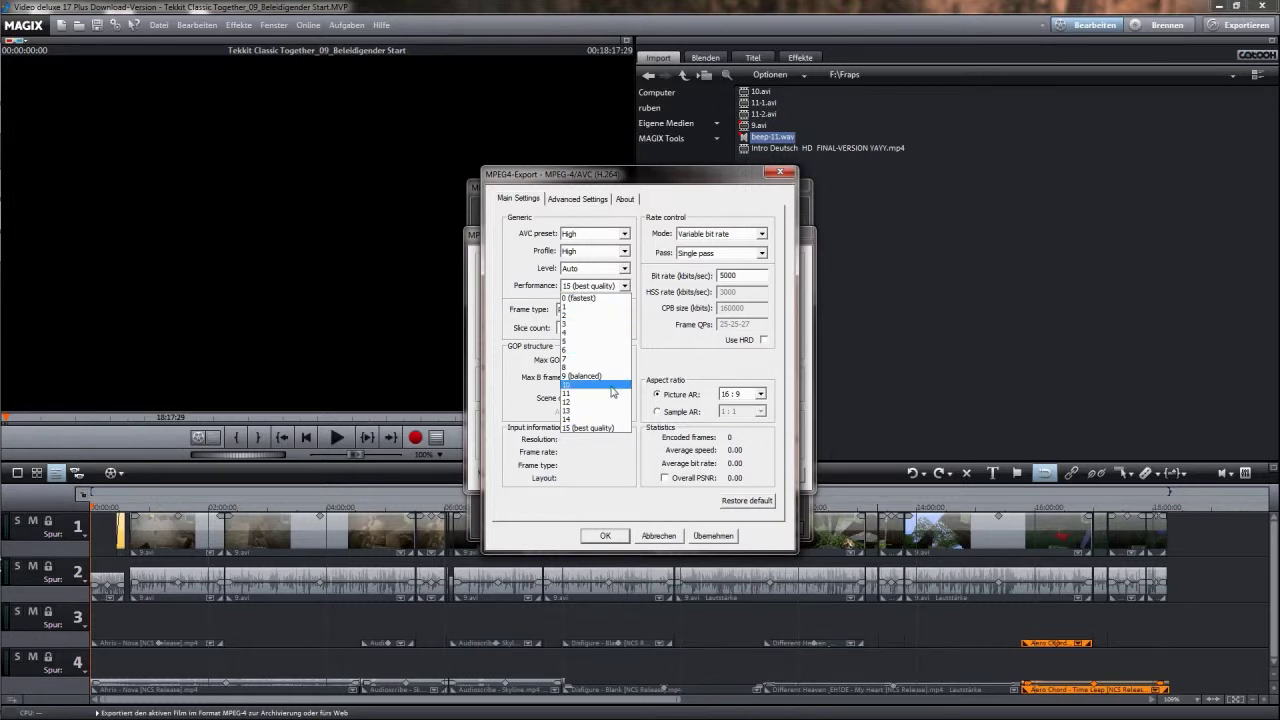
{"action": "left_click", "coordinate": [611, 386]}
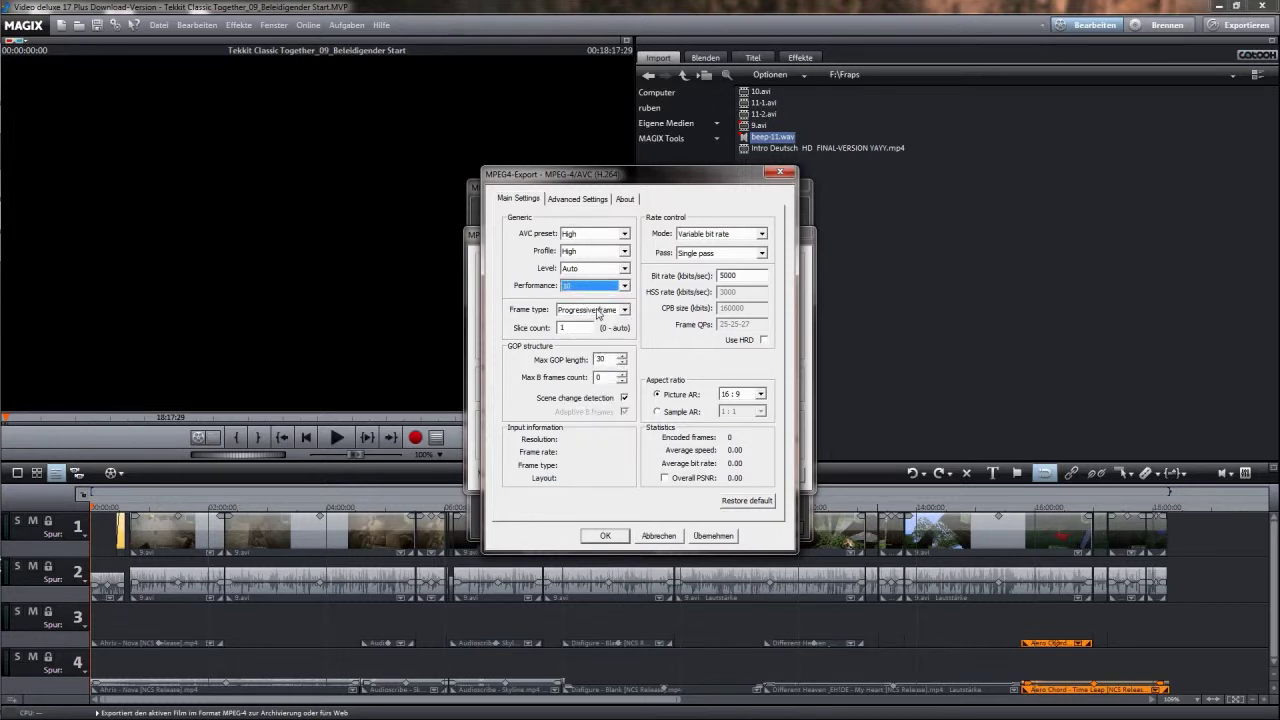
Select the Max B frames count value and dismiss the encoder help window.
{"action": "double_click", "coordinate": [603, 377]}
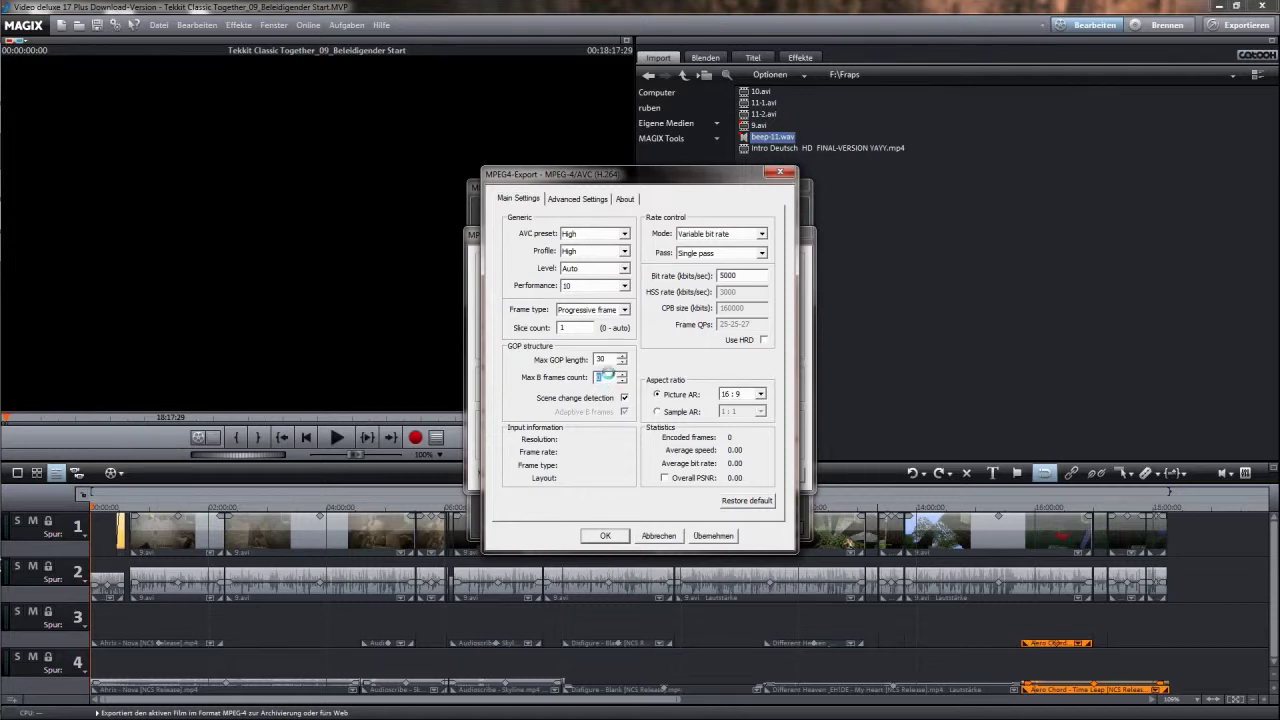
{"action": "key", "text": "F1"}
{"action": "left_click", "coordinate": [510, 17]}
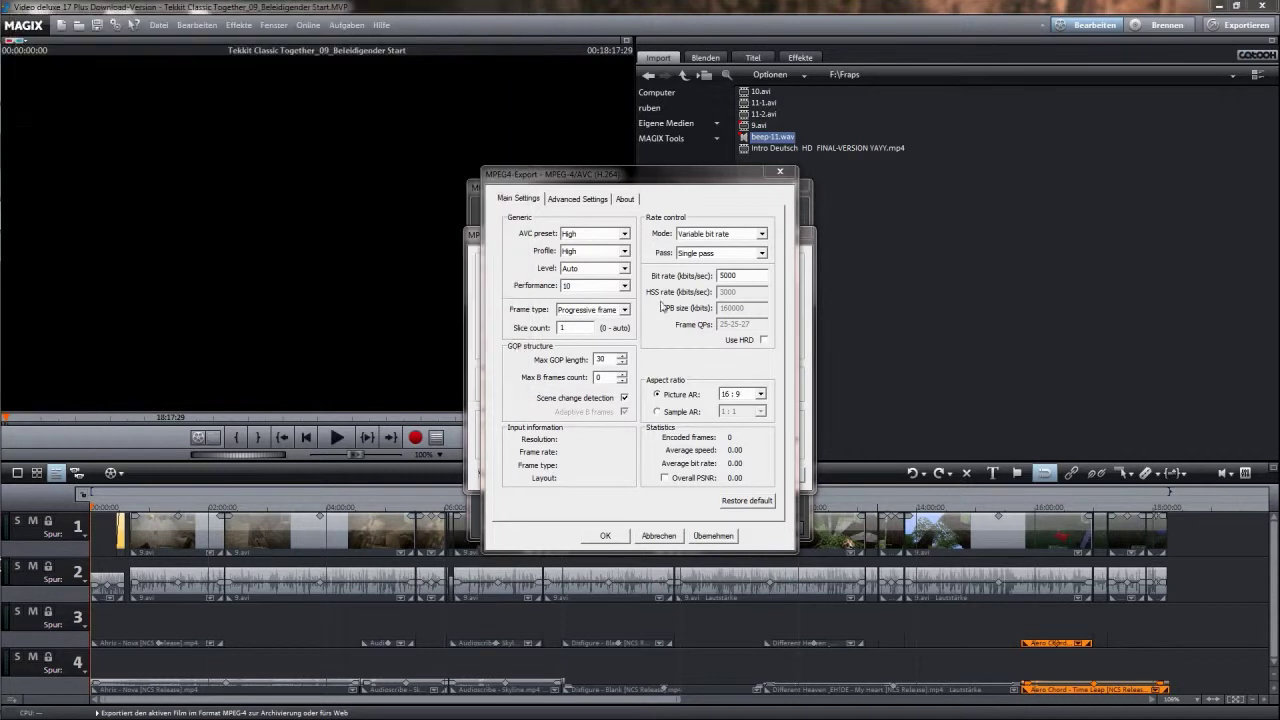
Raise the Max B frames count from 0 to 2.
{"action": "left_click", "coordinate": [623, 374]}
{"action": "left_click", "coordinate": [623, 374]}
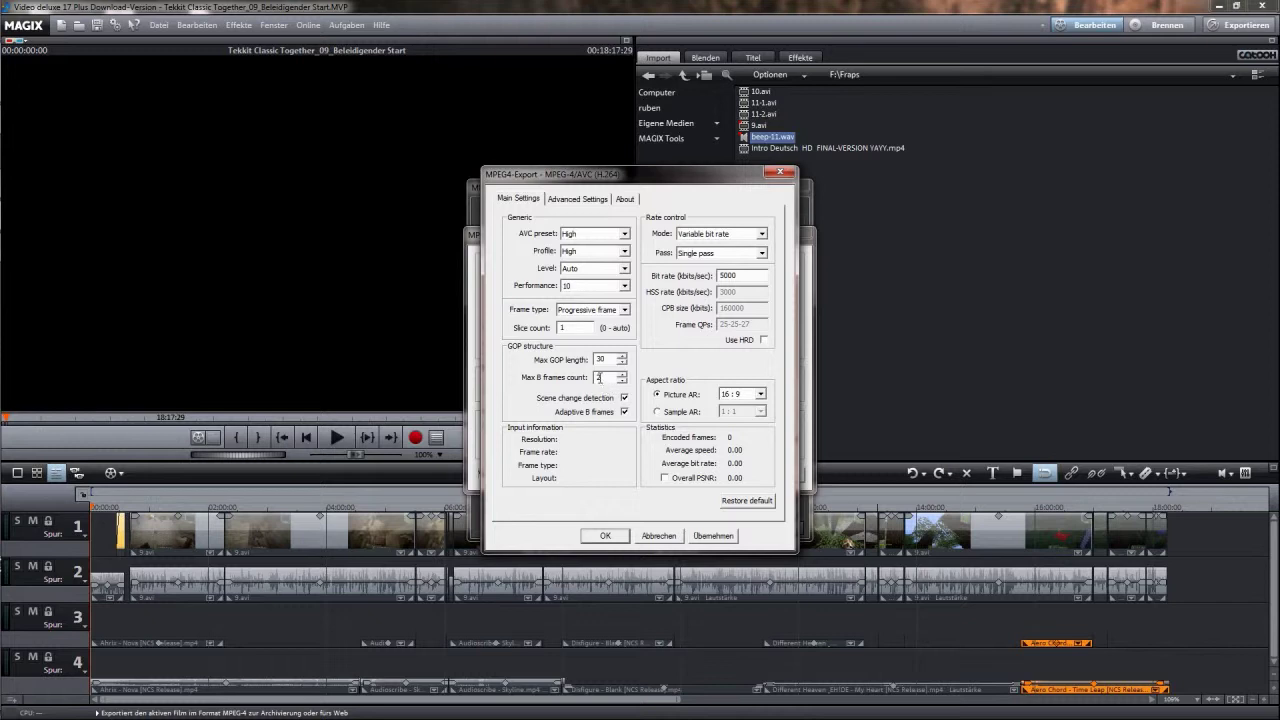
{"action": "left_click", "coordinate": [612, 376]}
Keep the 5000 kbit/s bit rate, choose single-pass encoding, and apply the H.264 settings.
{"action": "double_click", "coordinate": [736, 274]}
{"action": "left_click", "coordinate": [737, 273]}
{"action": "left_click", "coordinate": [750, 253]}
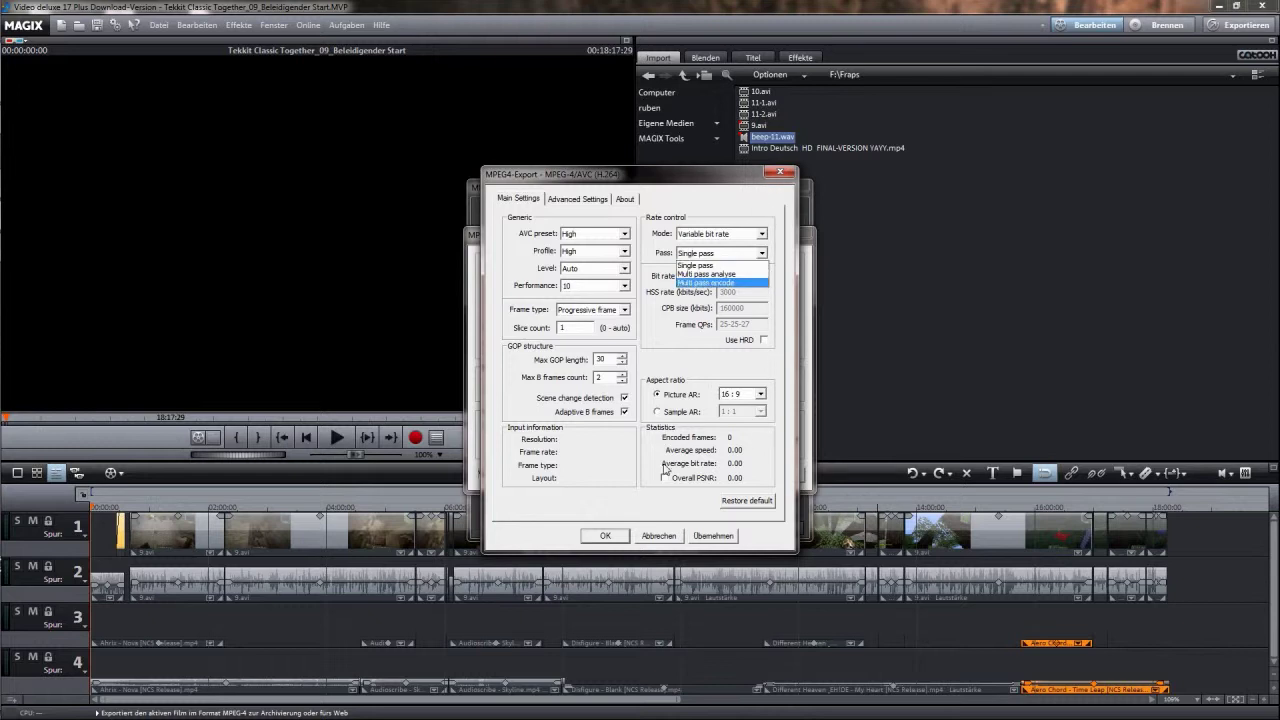
{"action": "left_click", "coordinate": [610, 540]}
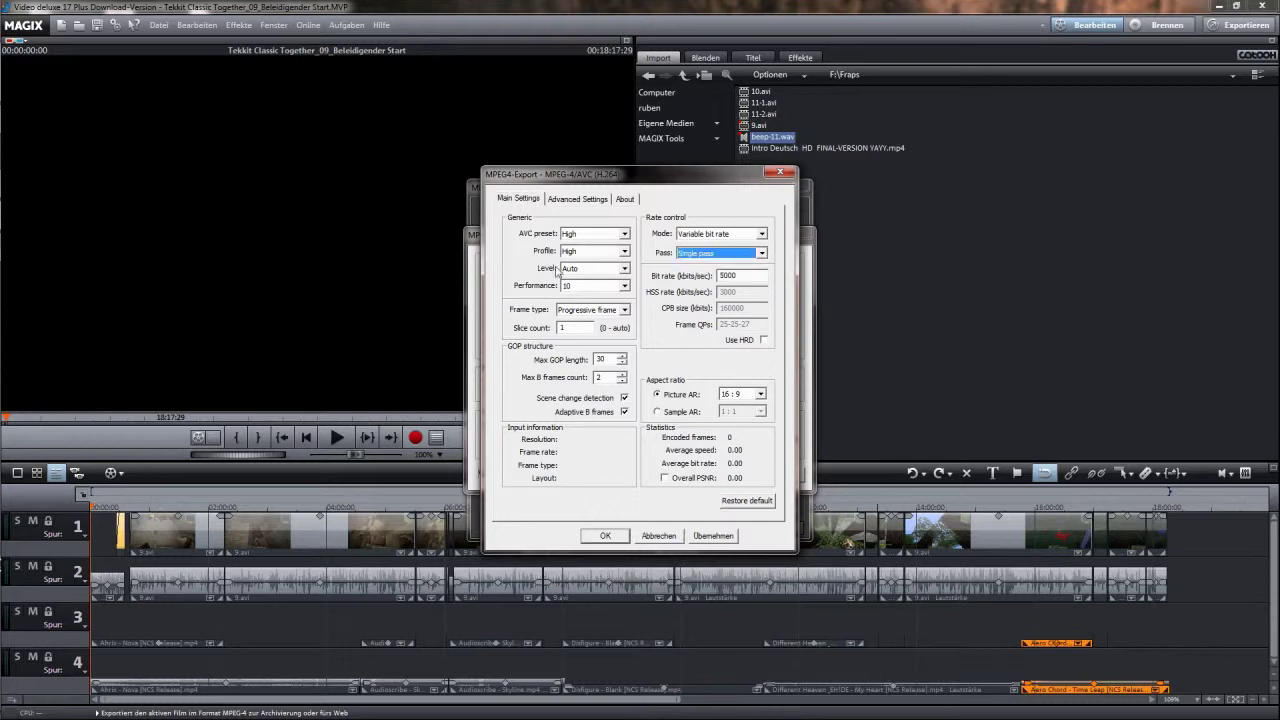
{"action": "left_click", "coordinate": [714, 536]}
Close the H.264 settings, reopen them to verify Single pass, and close them with OK.
{"action": "left_click", "coordinate": [597, 536]}
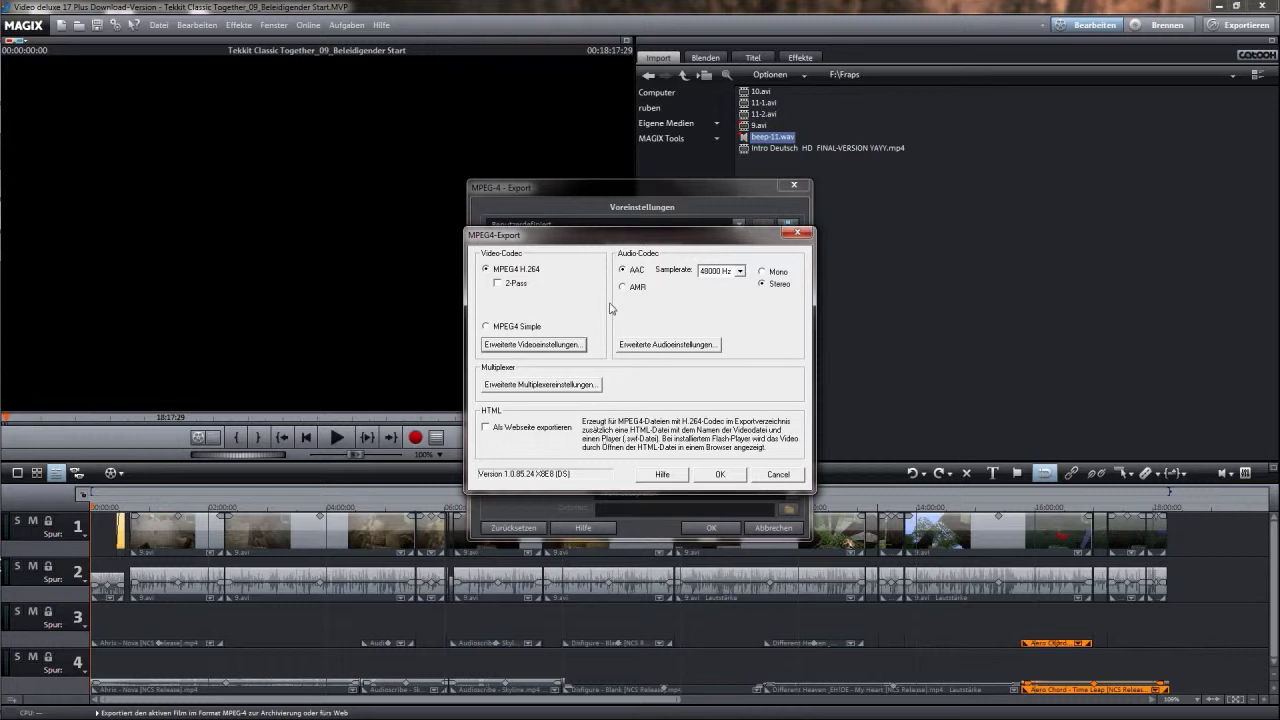
{"action": "left_click", "coordinate": [523, 345]}
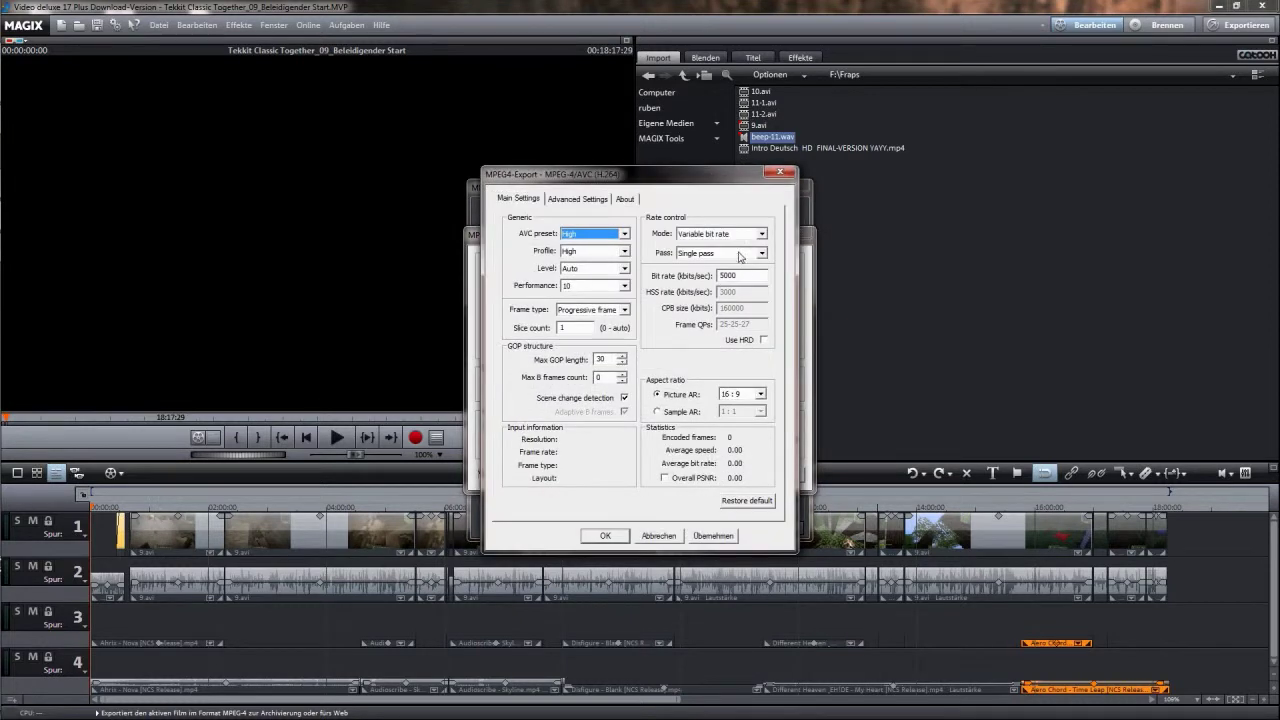
{"action": "left_click", "coordinate": [740, 253]}
{"action": "left_click", "coordinate": [744, 265]}
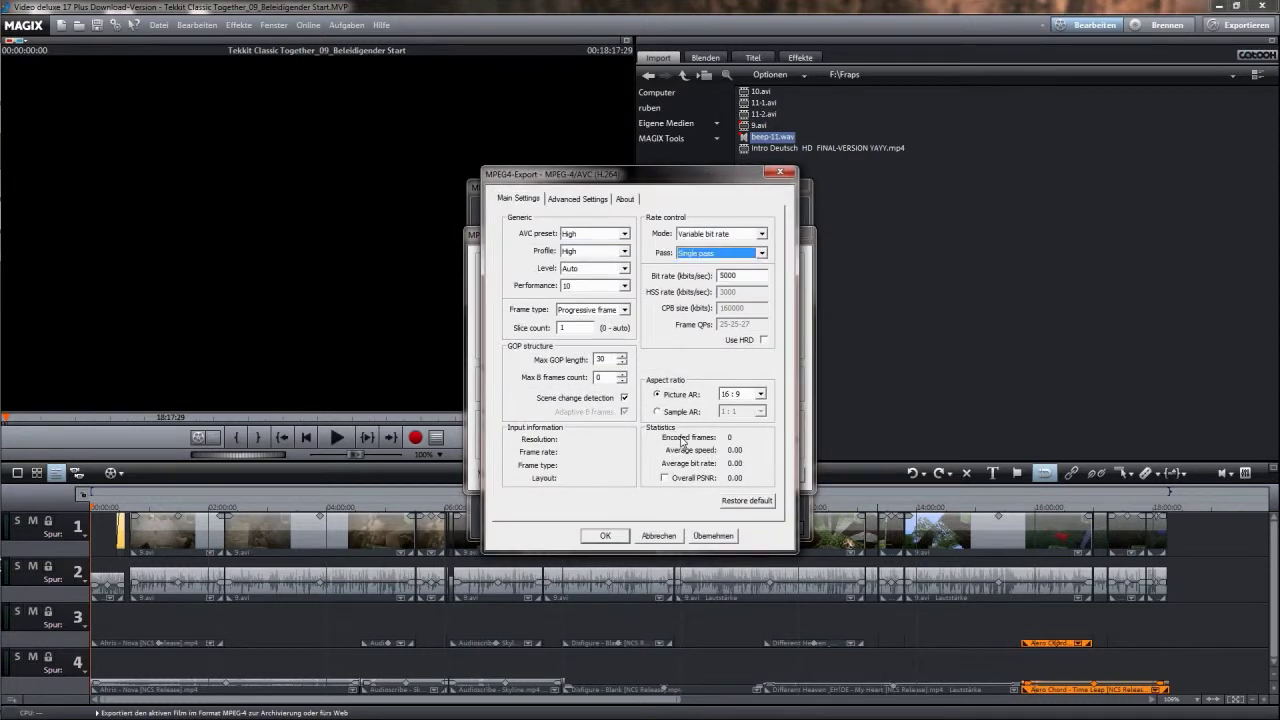
{"action": "left_click", "coordinate": [605, 537]}
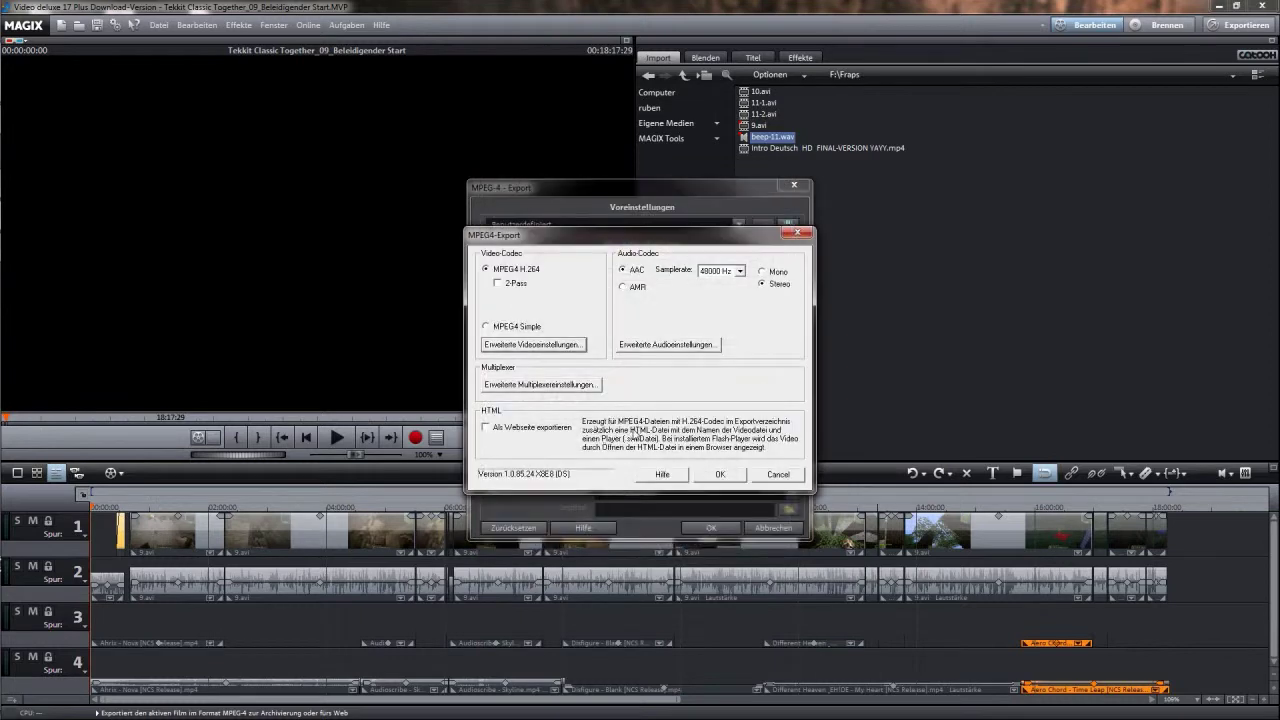
Confirm the codec dialog and check the summary shows 1280x720 and 5000 kbit/s.
{"action": "left_click", "coordinate": [719, 474]}
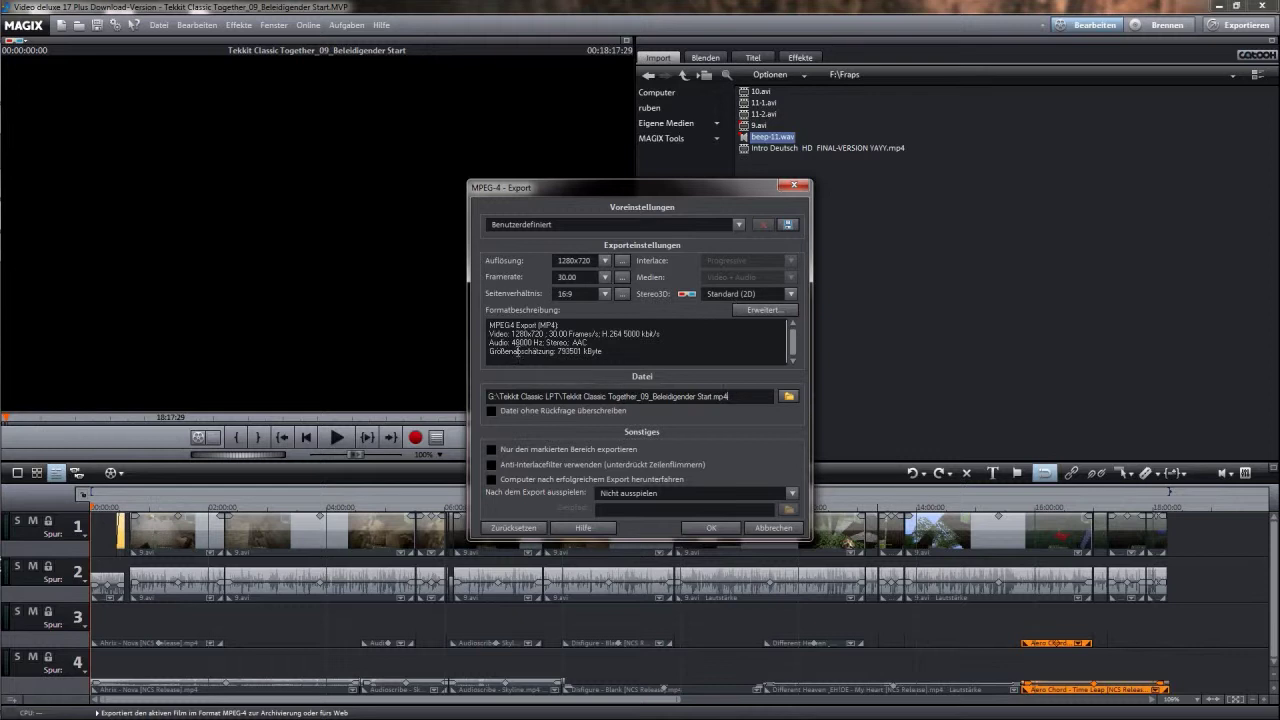
{"action": "left_click_drag", "start_coordinate": [511, 333], "coordinate": [544, 333]}
{"action": "left_click", "coordinate": [545, 338]}
{"action": "left_click_drag", "start_coordinate": [531, 333], "coordinate": [545, 333]}
{"action": "left_click", "coordinate": [541, 334]}
{"action": "left_click_drag", "start_coordinate": [531, 333], "coordinate": [545, 333]}
{"action": "left_click_drag", "start_coordinate": [625, 337], "coordinate": [661, 335]}
{"action": "left_click", "coordinate": [661, 335]}
{"action": "left_click_drag", "start_coordinate": [531, 334], "coordinate": [544, 334]}
{"action": "left_click", "coordinate": [537, 334]}
Reopen the advanced H.264 encoder settings, keep Performance at 10, and confirm.
{"action": "left_click", "coordinate": [757, 311]}
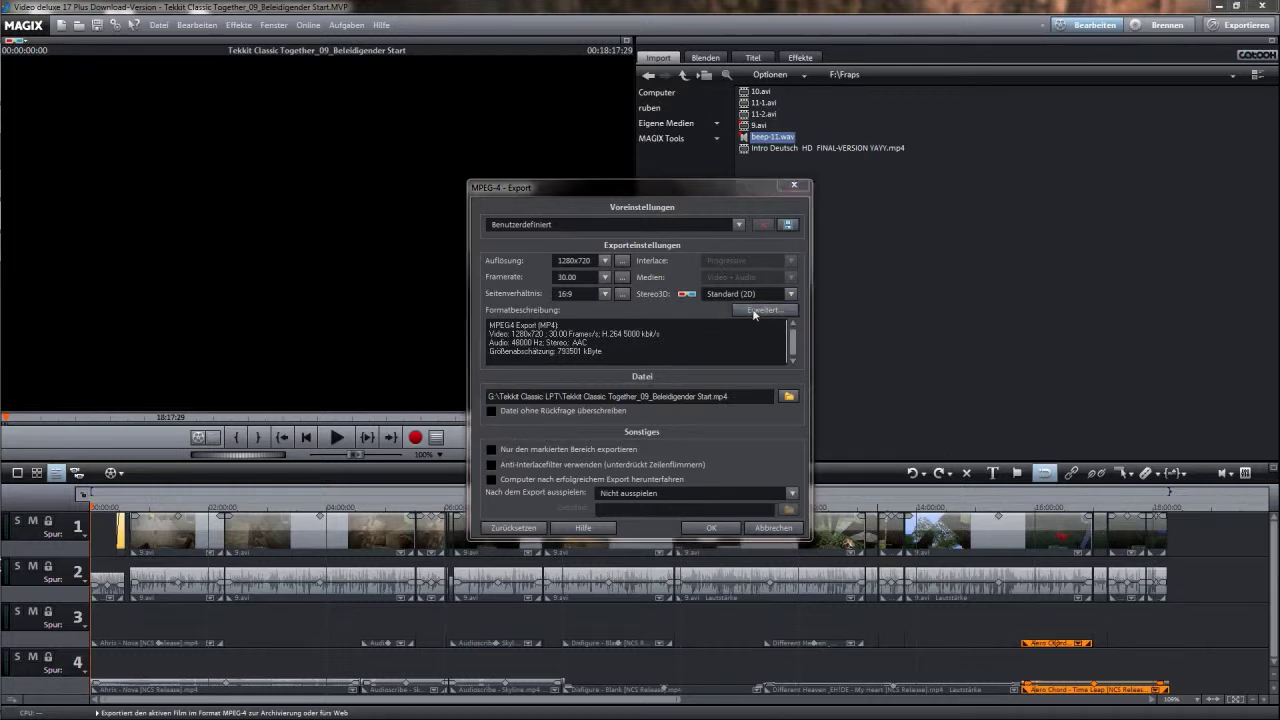
{"action": "left_click", "coordinate": [515, 350]}
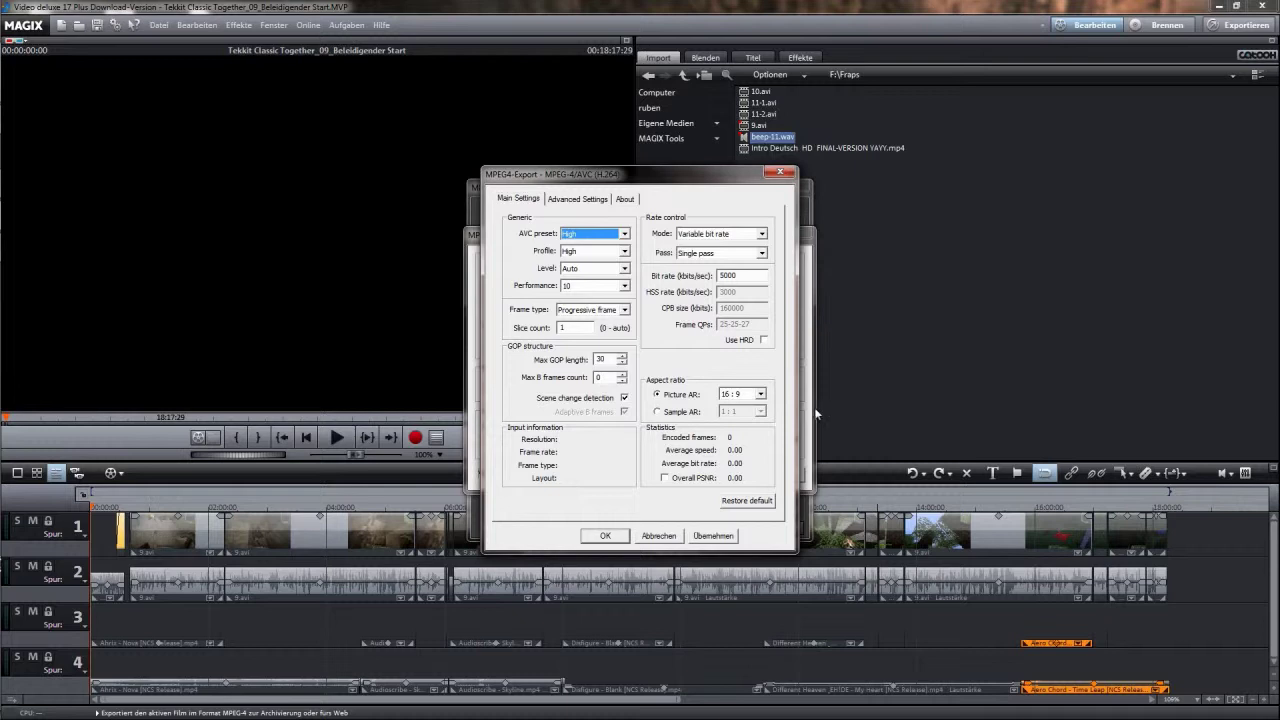
{"action": "left_click", "coordinate": [614, 286]}
{"action": "left_click", "coordinate": [612, 289]}
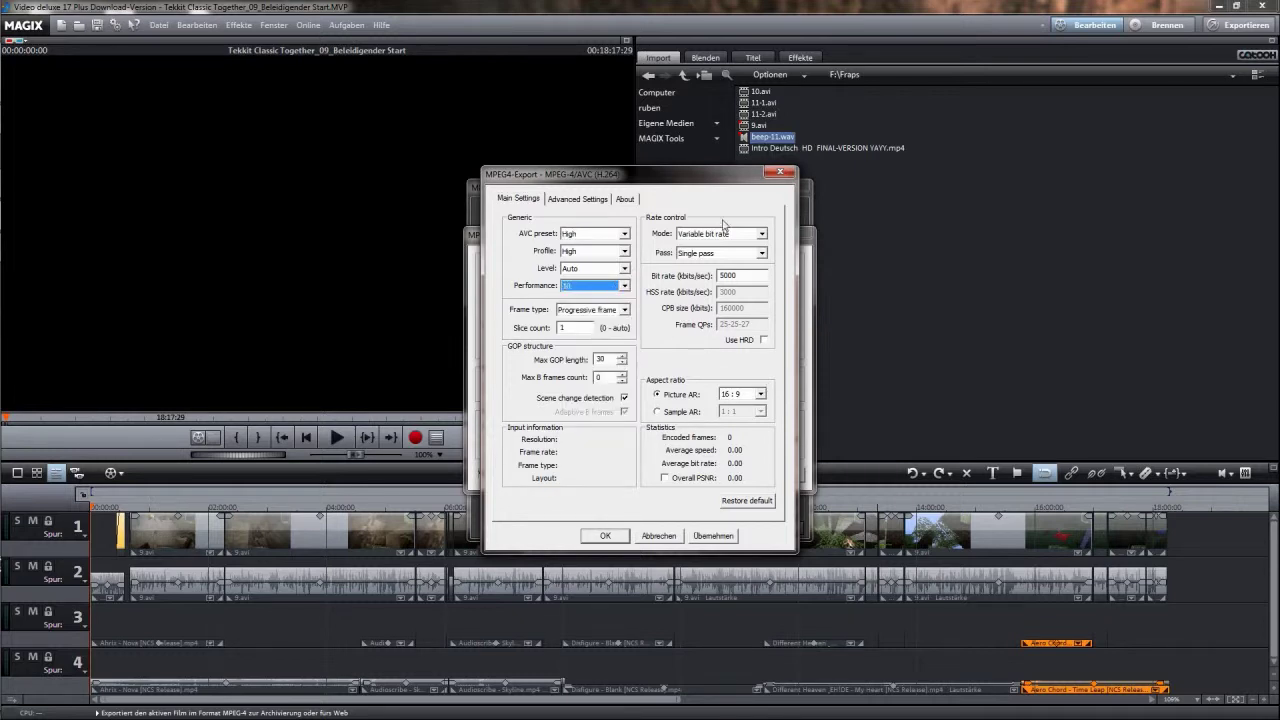
{"action": "left_click", "coordinate": [612, 289]}
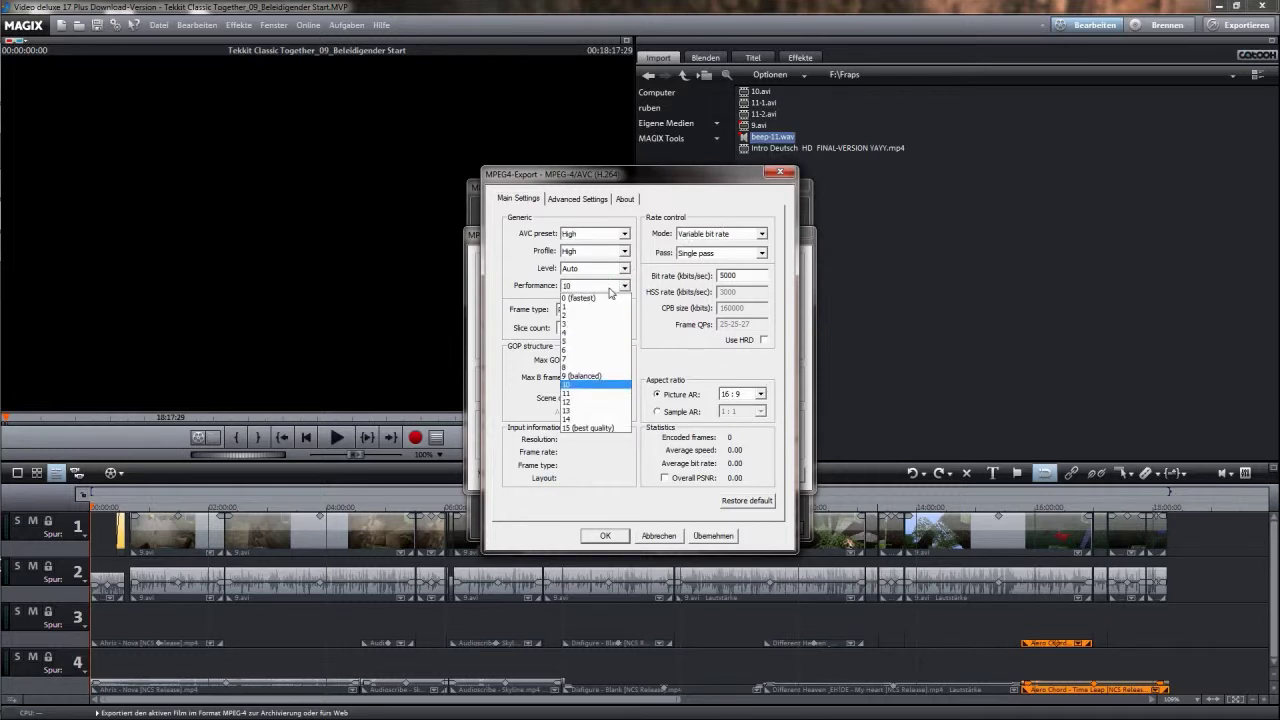
{"action": "left_click", "coordinate": [610, 477]}
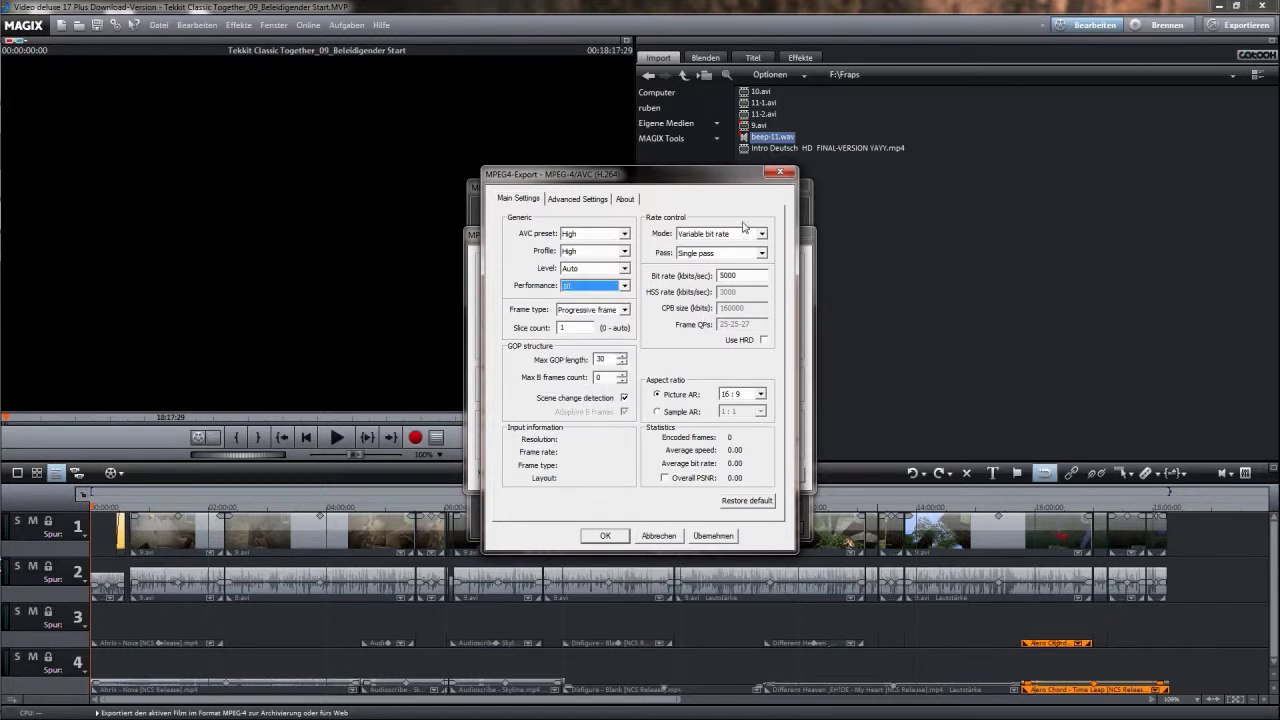
{"action": "left_click", "coordinate": [604, 536]}
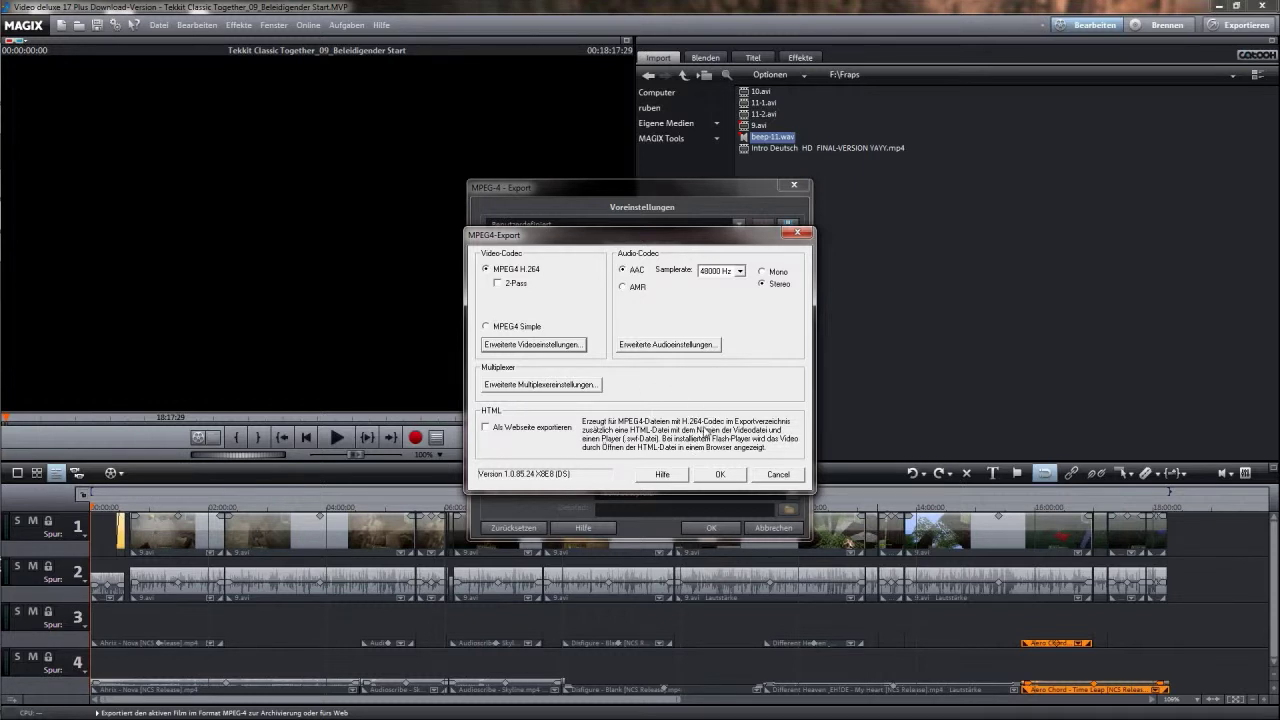
Confirm the MPEG4-Export codec options to return to the 1280x720, 30 fps export dialog.
{"action": "left_click", "coordinate": [724, 480]}
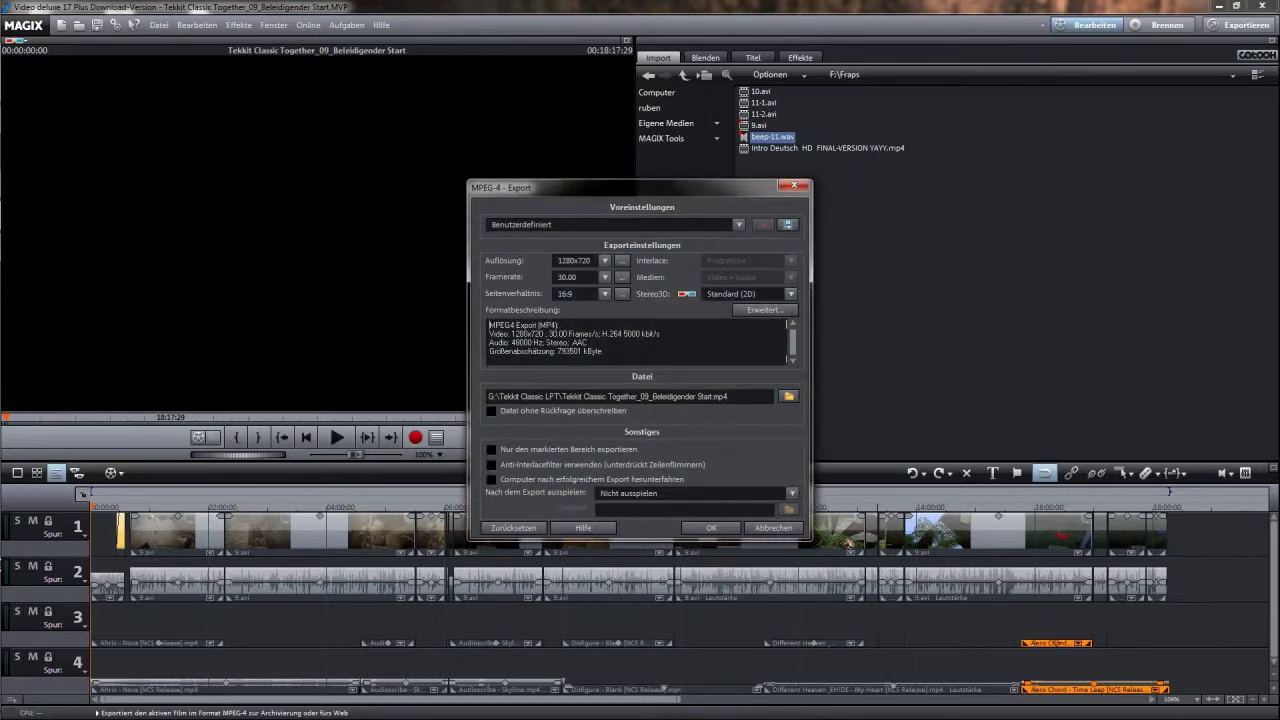